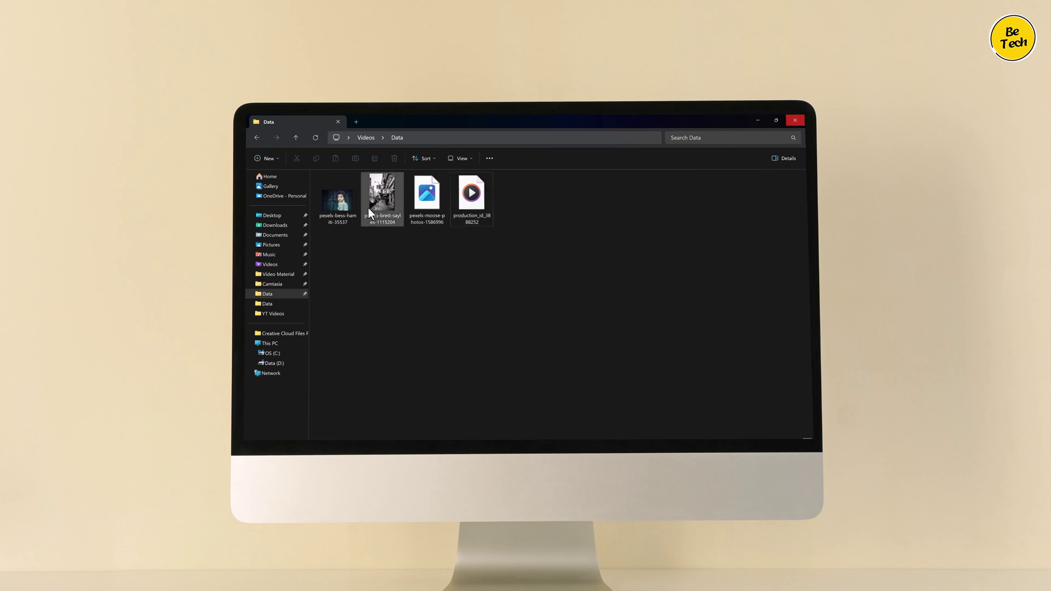
Step: Try to open the production_id video and pexels-moose photo; both fail
left_click(471, 210)
double_click(472, 209)
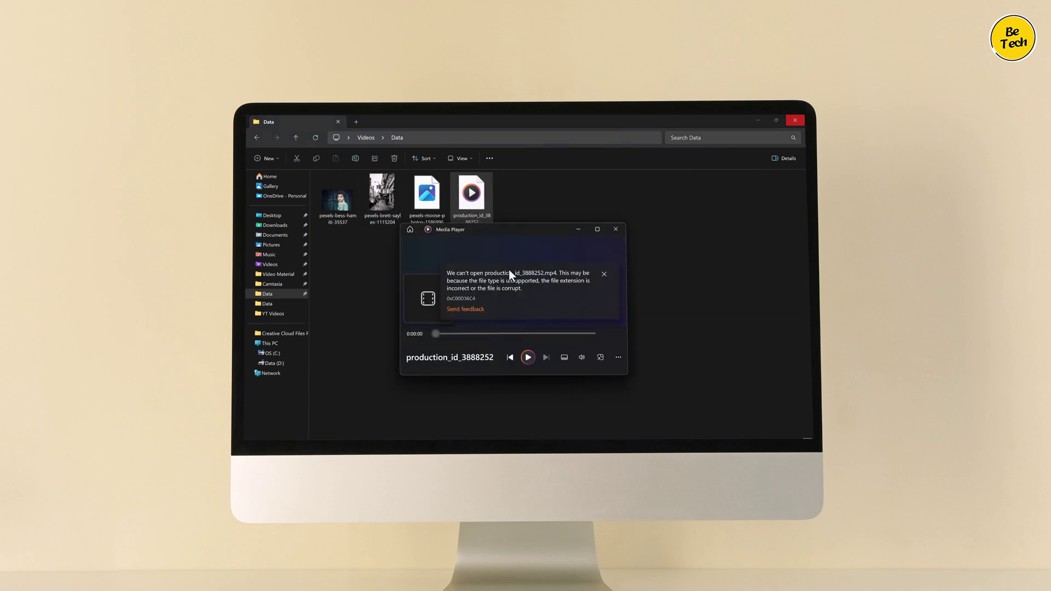
left_click(615, 229)
left_click(427, 196)
double_click(427, 196)
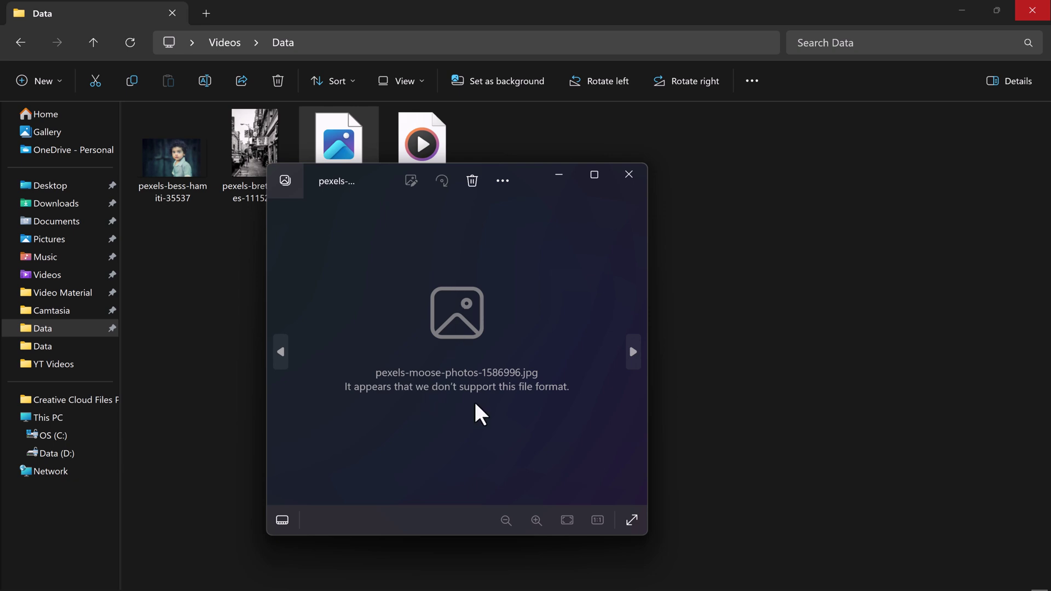
left_click(628, 176)
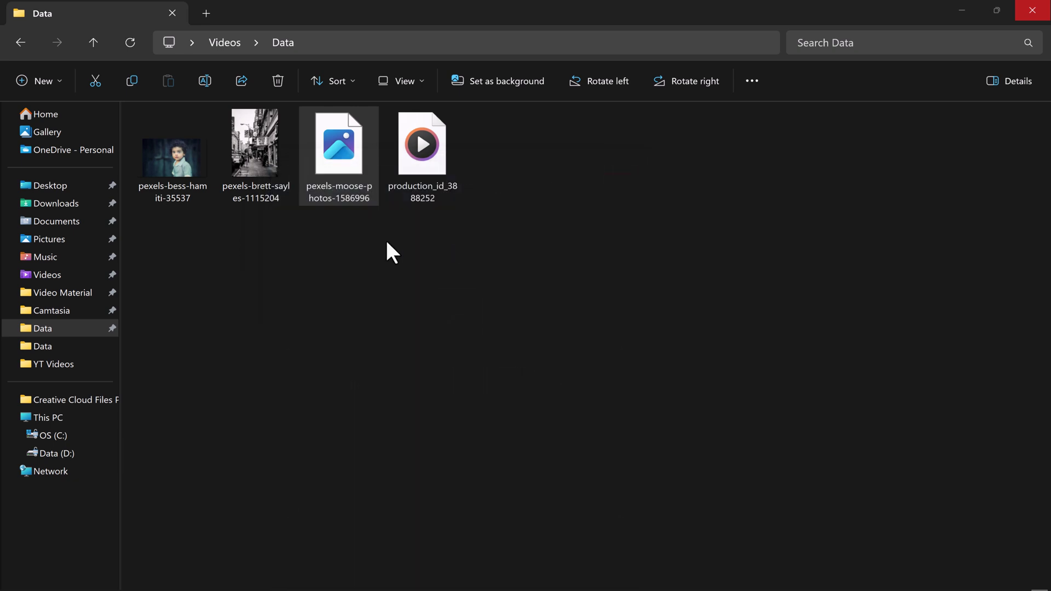
Step: View and zoom the blurry boy photo, then open the black-and-white street photo
double_click(185, 175)
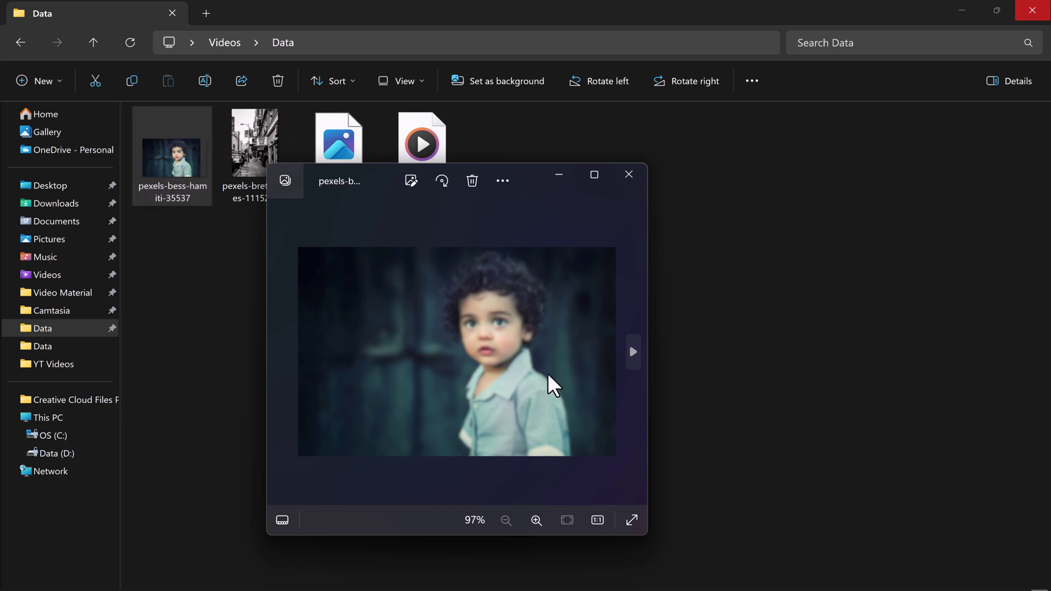
scroll(549, 383, "up", 3)
scroll(551, 387, "up", 3)
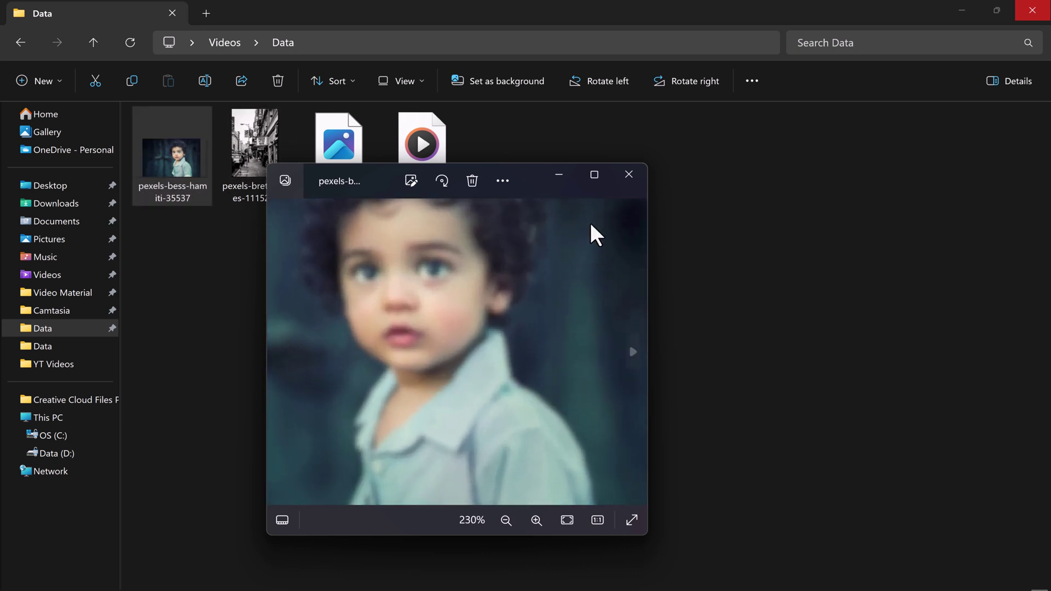
left_click(628, 176)
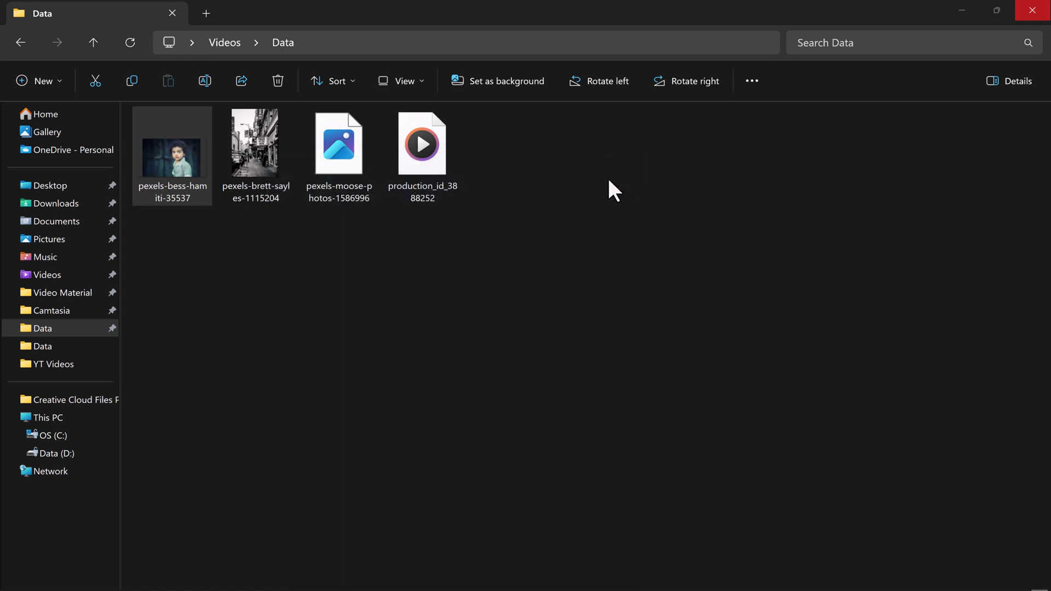
double_click(254, 173)
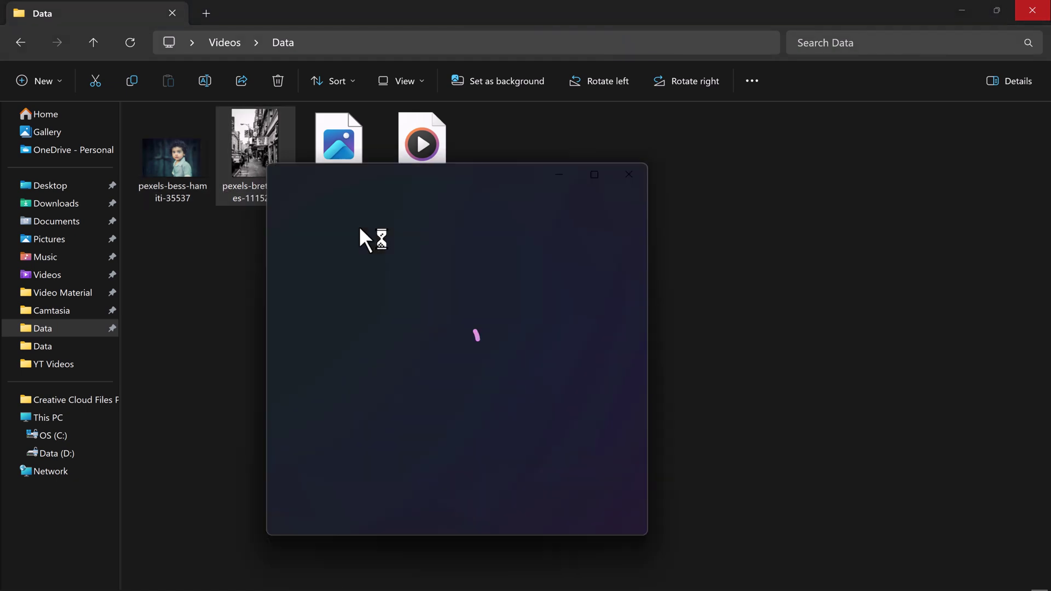
scroll(465, 304, "up", 2)
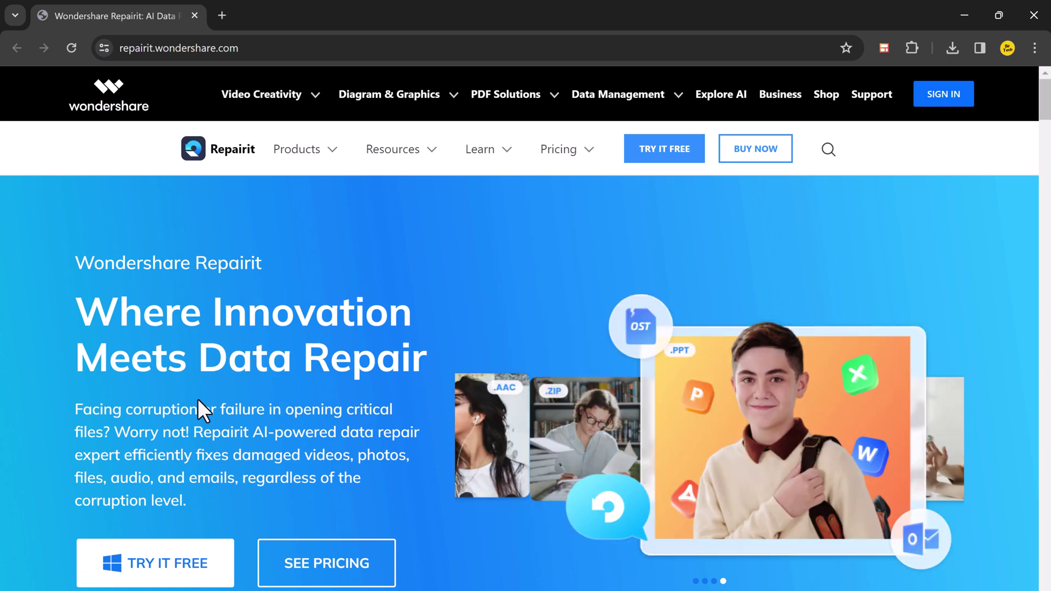
scroll(392, 465, "down", 6)
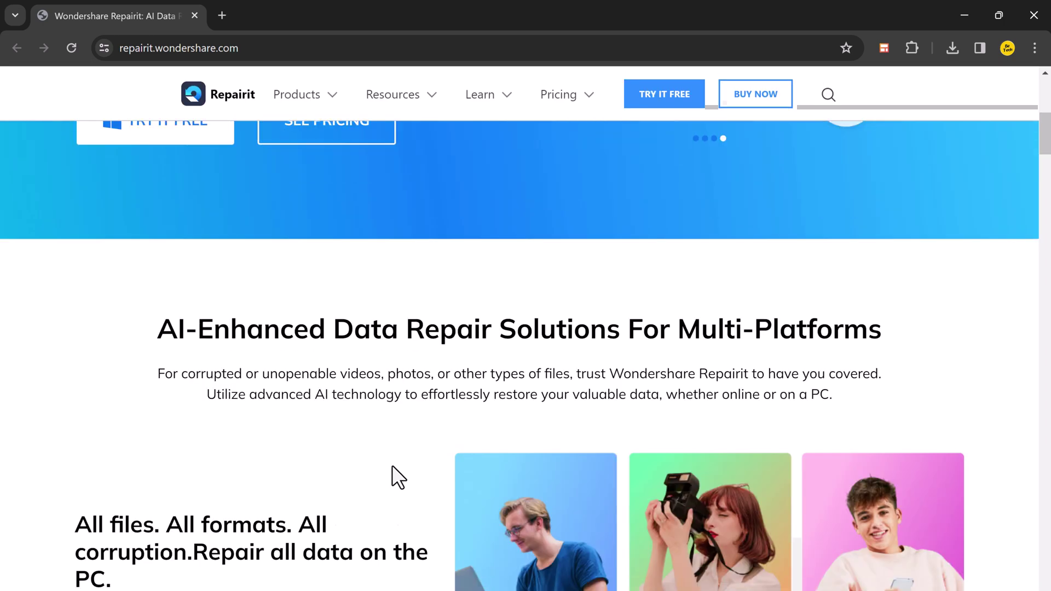
scroll(392, 465, "down", 3)
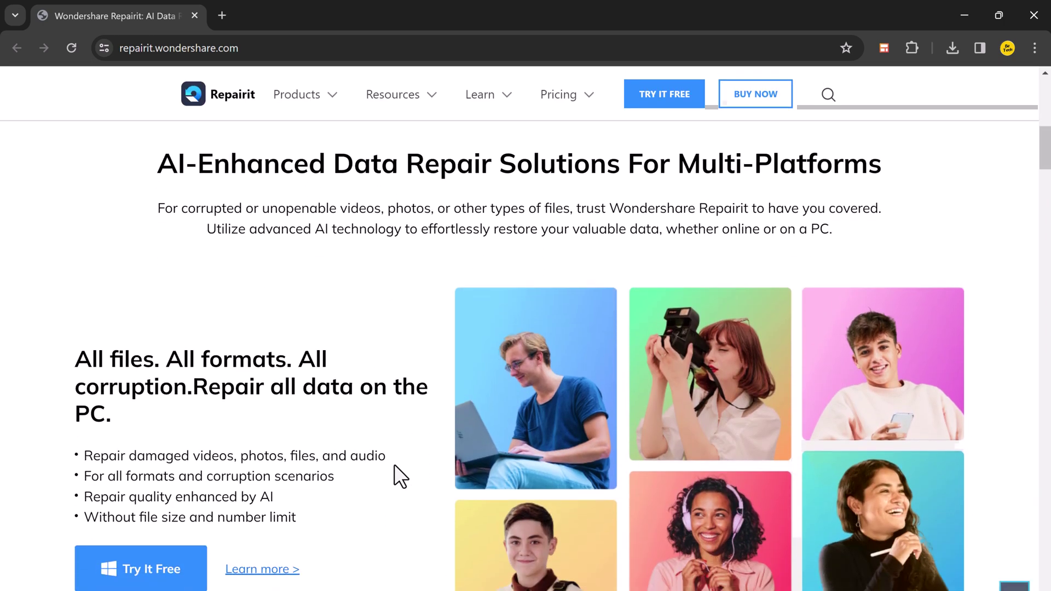
scroll(401, 476, "down", 5)
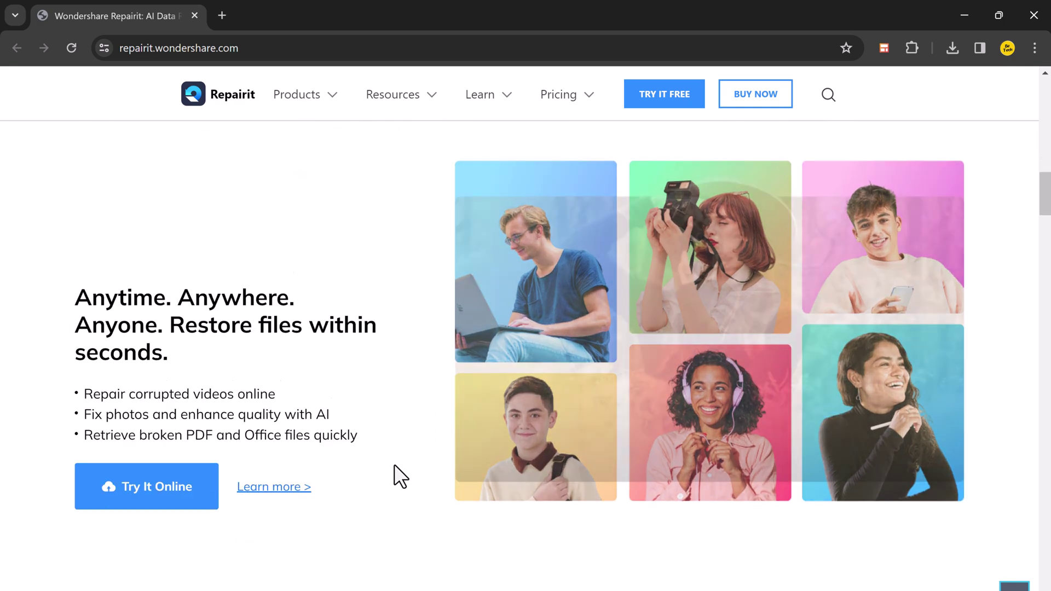
scroll(401, 476, "down", 6)
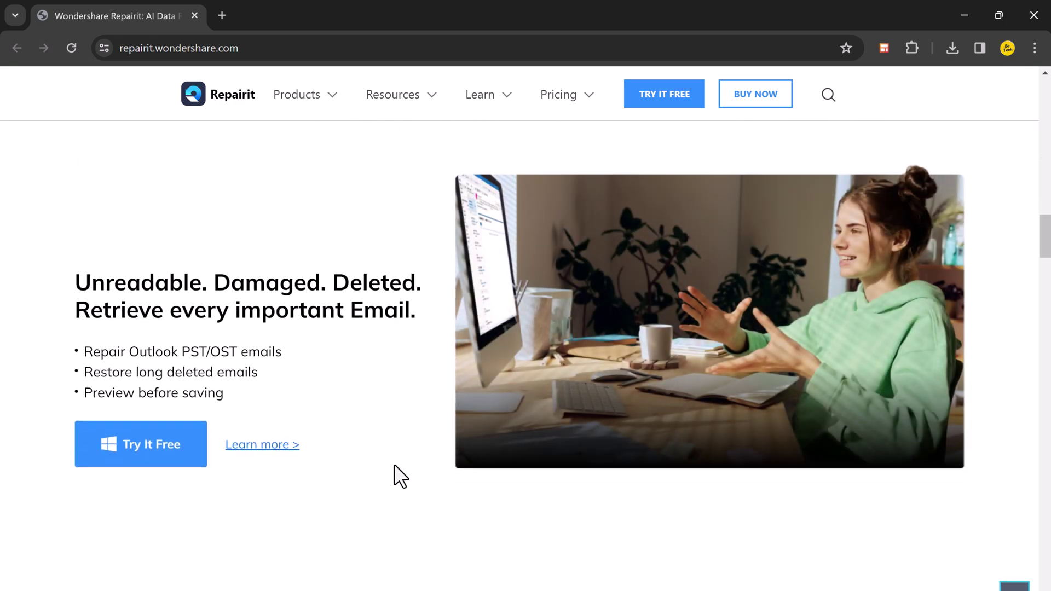
scroll(395, 467, "down", 8)
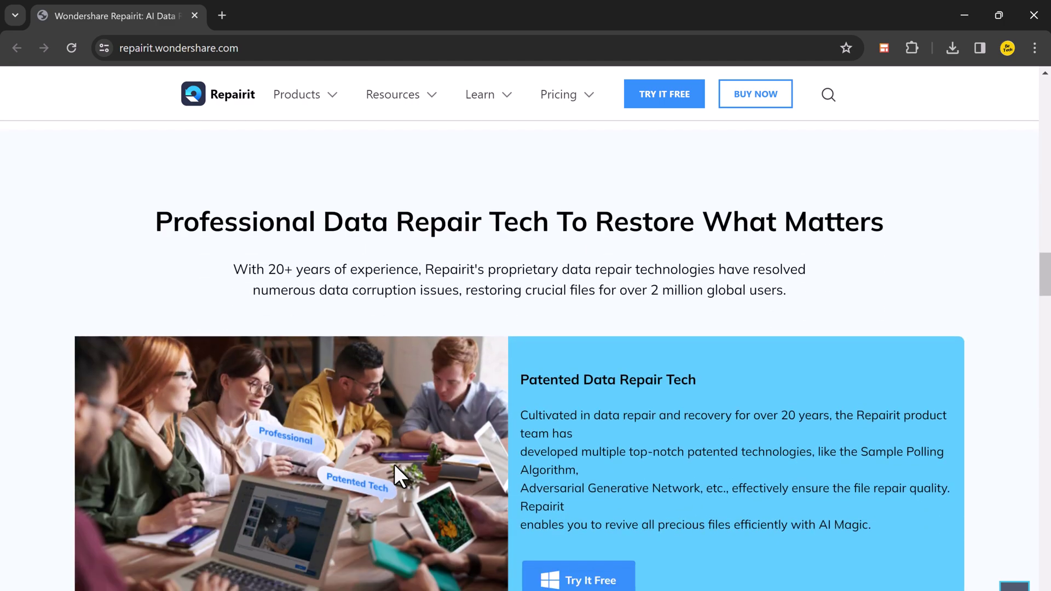
scroll(395, 467, "down", 10)
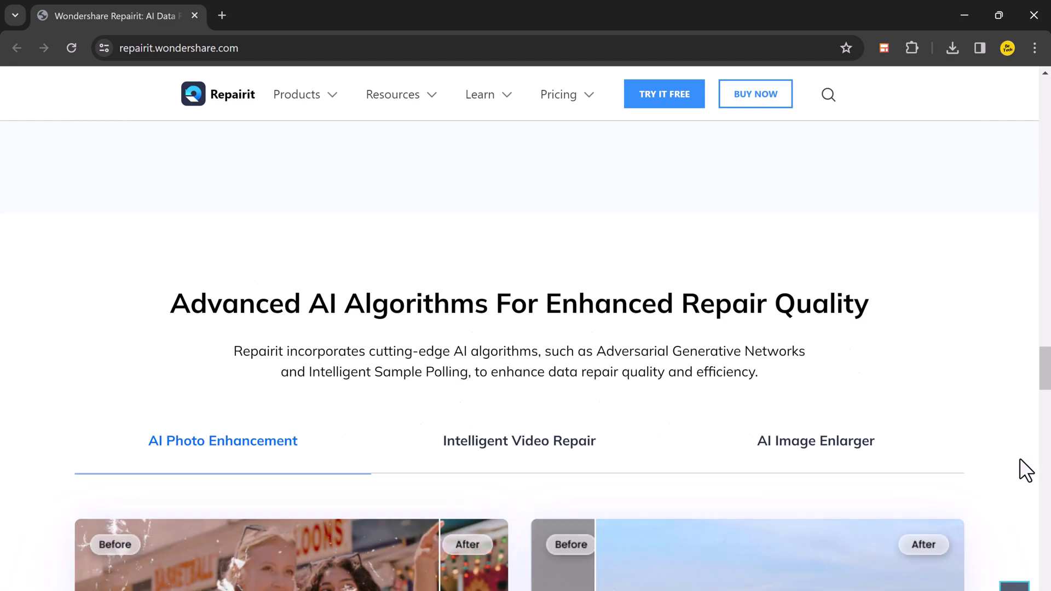
scroll(1019, 458, "down", 6)
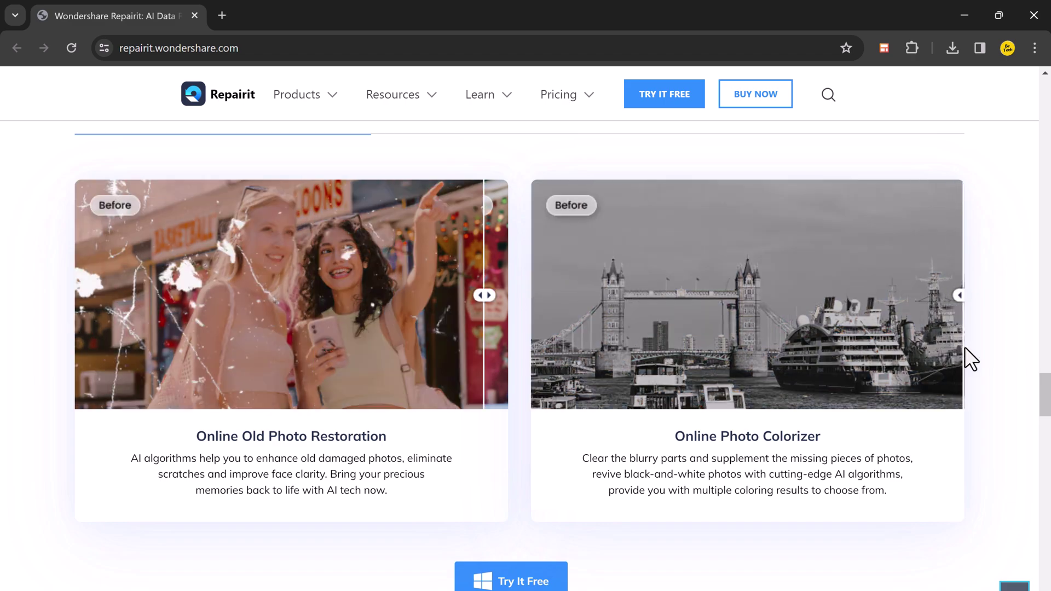
scroll(145, 481, "up", 15)
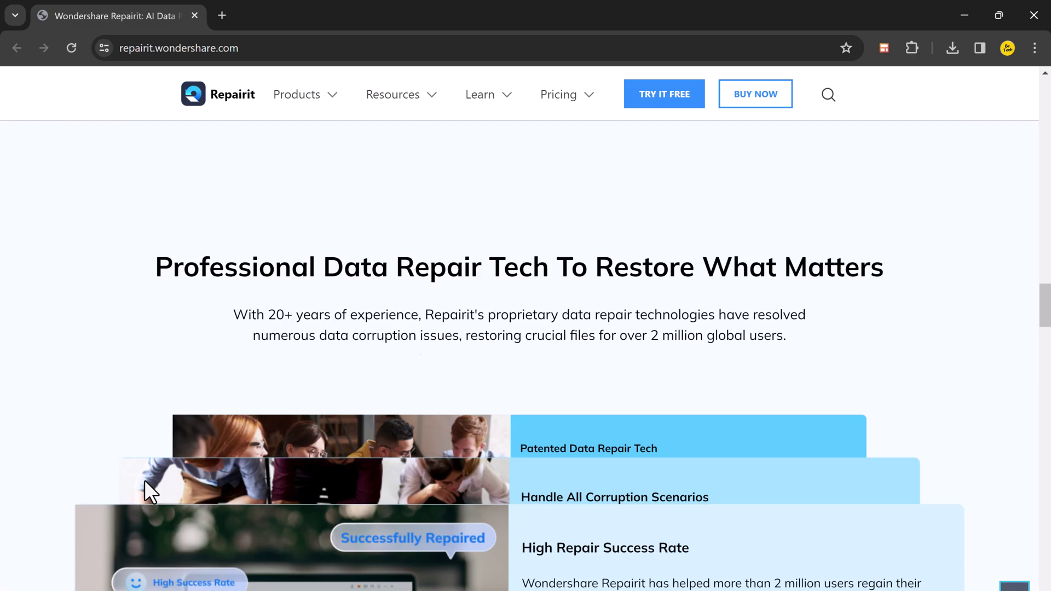
scroll(145, 480, "up", 10)
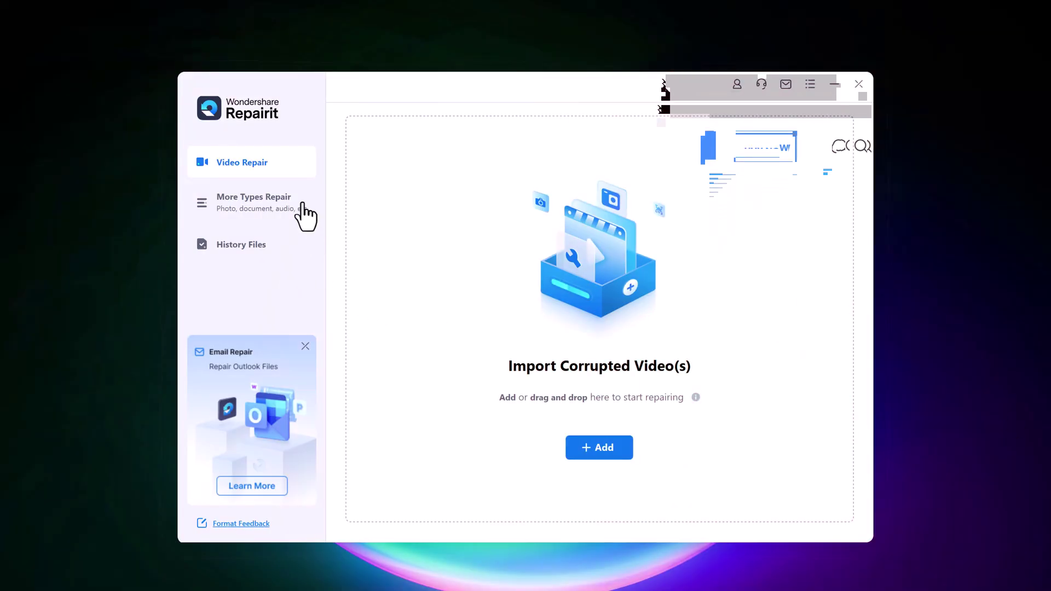
Step: Switch to More Types Repair to see Photo, File and Audio Repair options
left_click(290, 225)
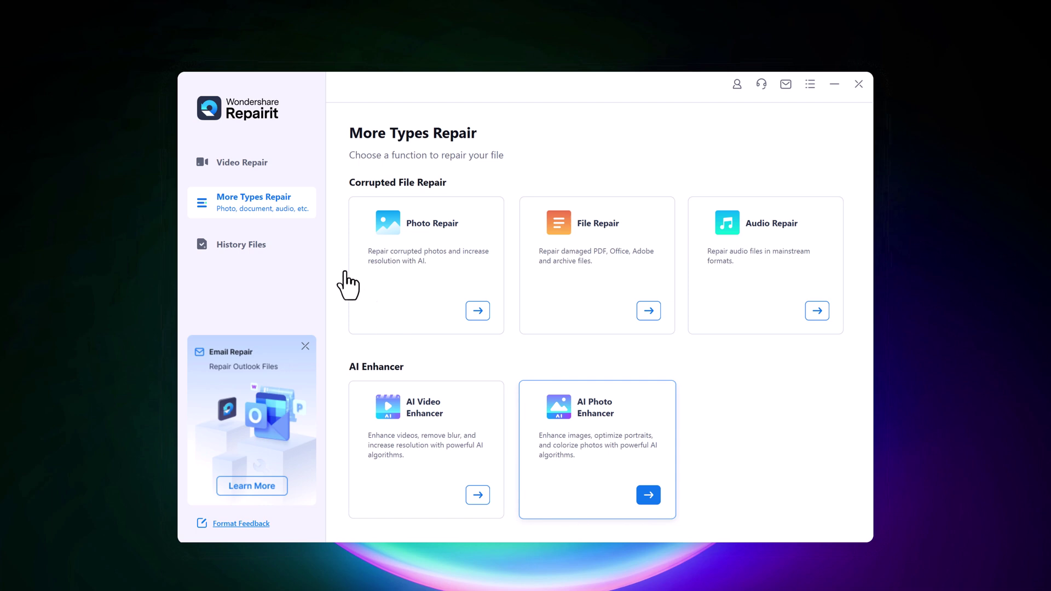
Step: Add the corrupted production_id_3888252.mp4 video to the Video Repair list
left_click(252, 170)
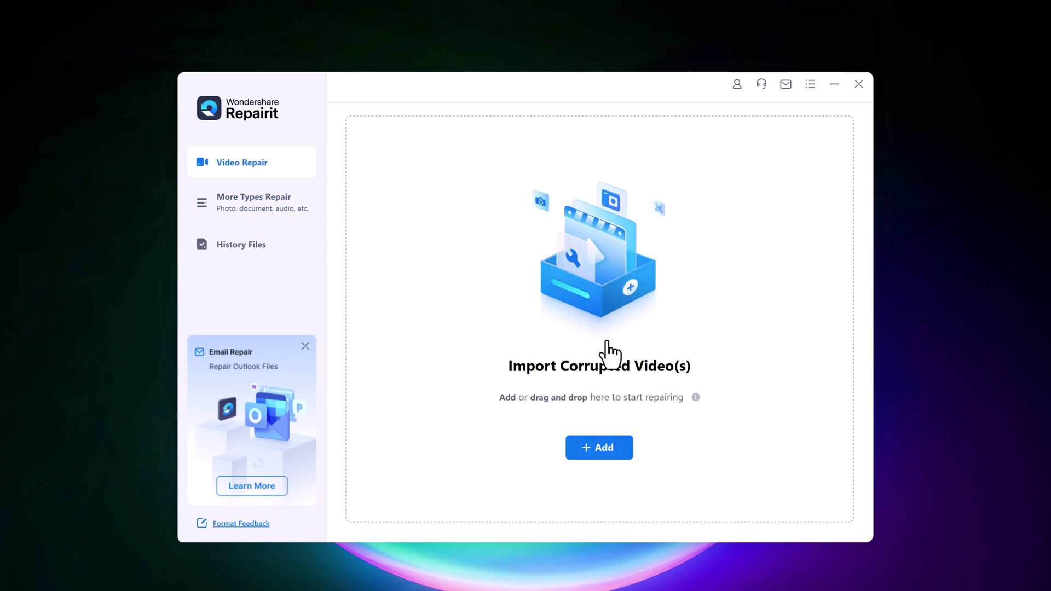
left_click(626, 445)
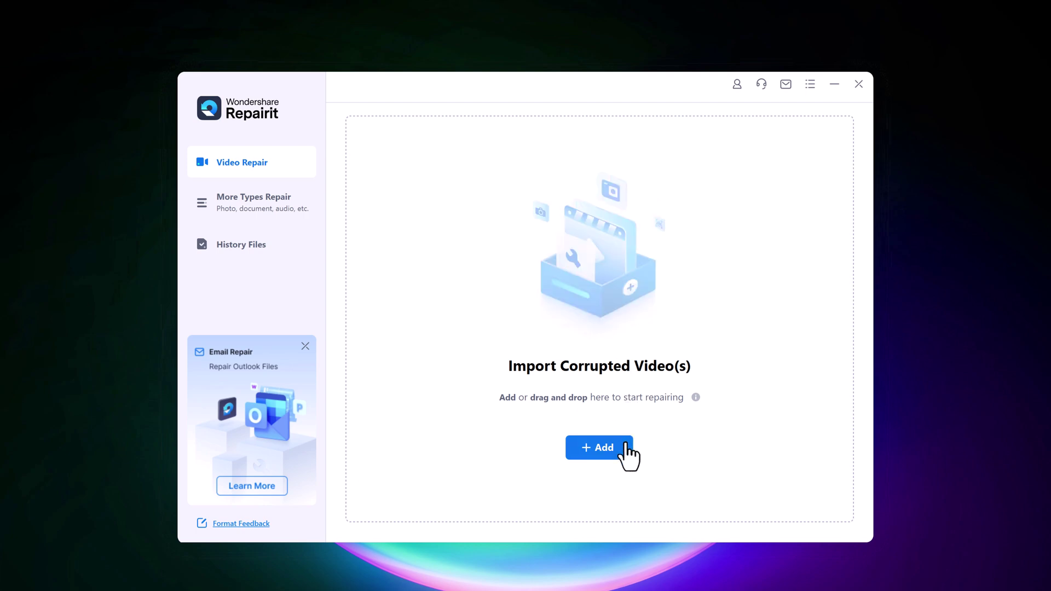
left_click(347, 204)
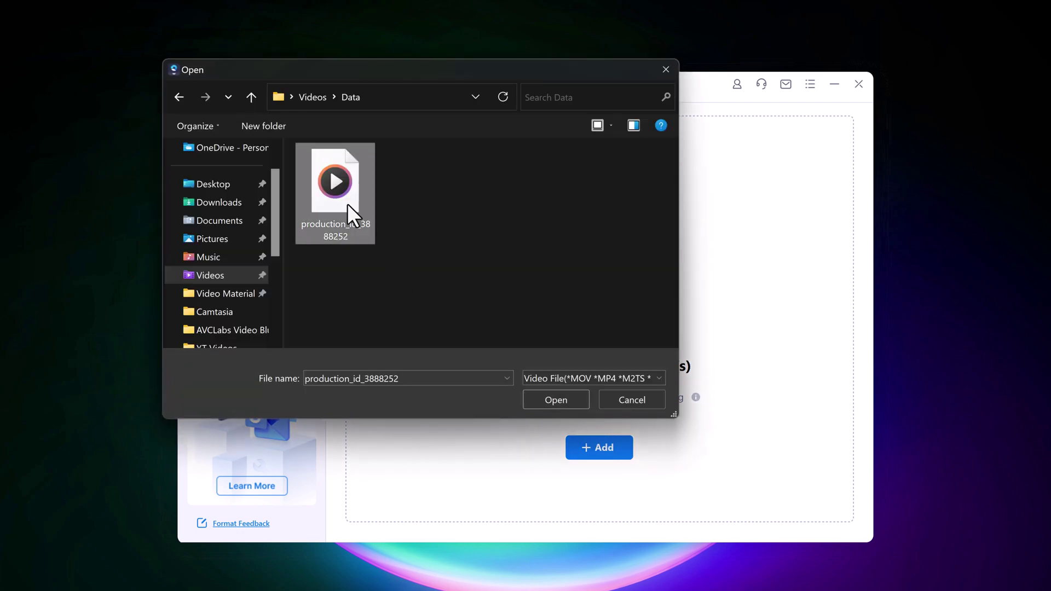
left_click(556, 395)
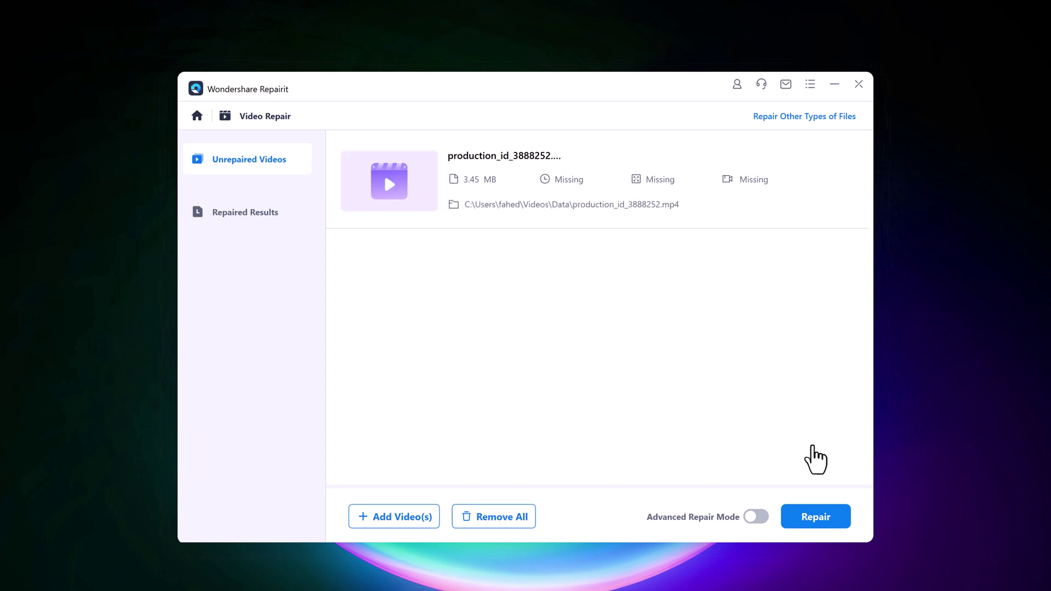
Step: Repair production_id_3888252.mp4 and preview the 16-second, 1366 x 720 result
left_click(815, 517)
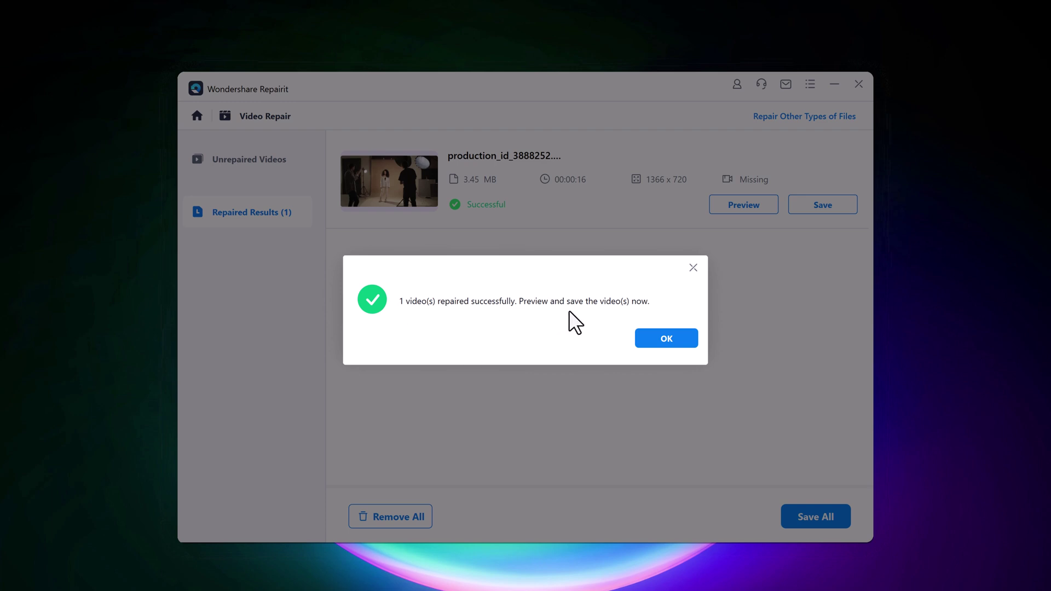
left_click(662, 341)
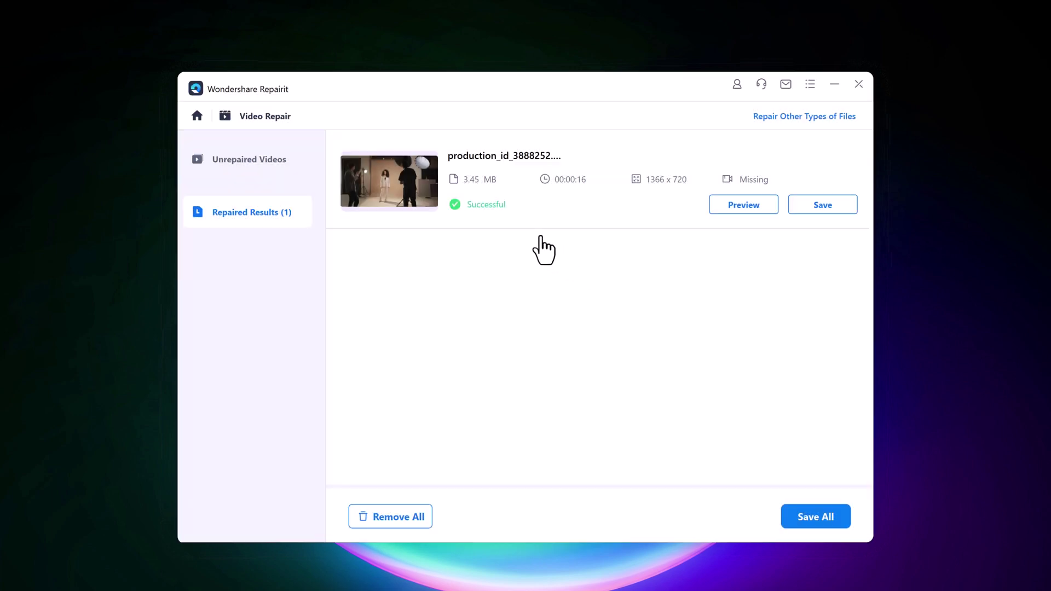
left_click(756, 219)
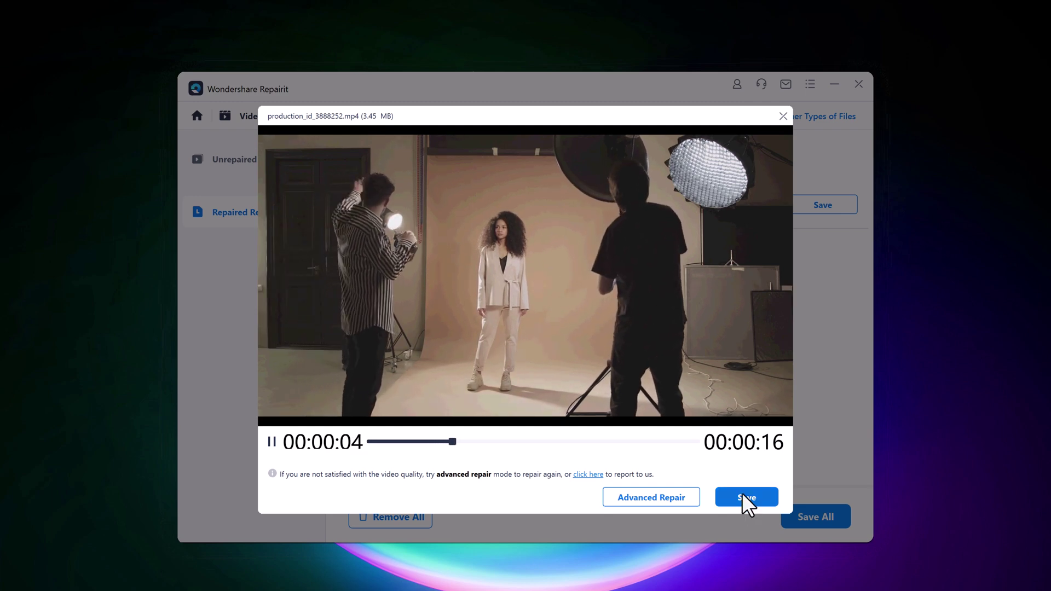
left_click(783, 116)
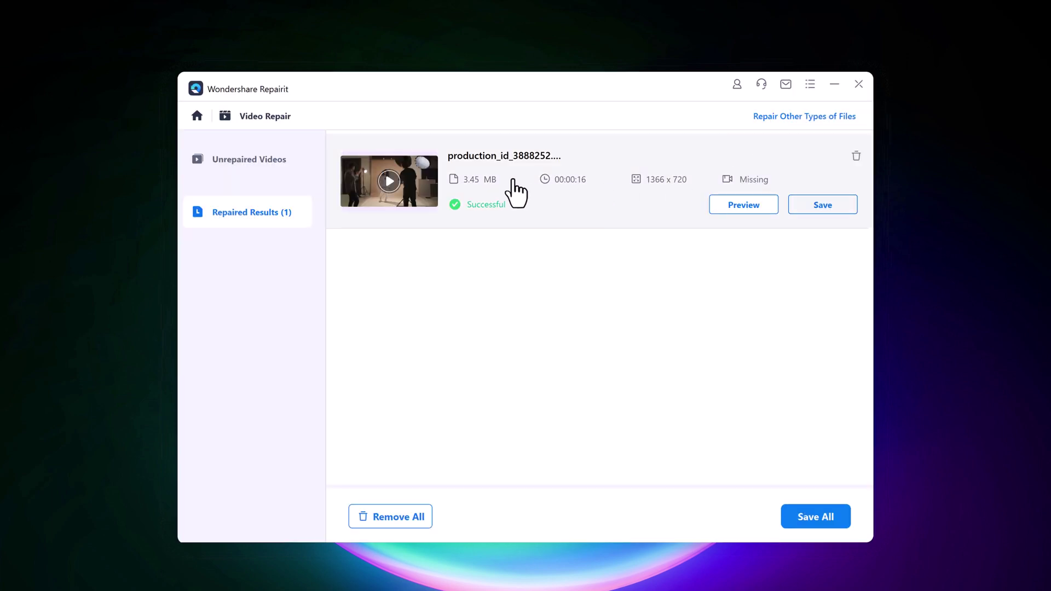
Step: Save the repaired video into a new 'Repaired Data' folder on drive C
left_click(836, 211)
left_click(565, 285)
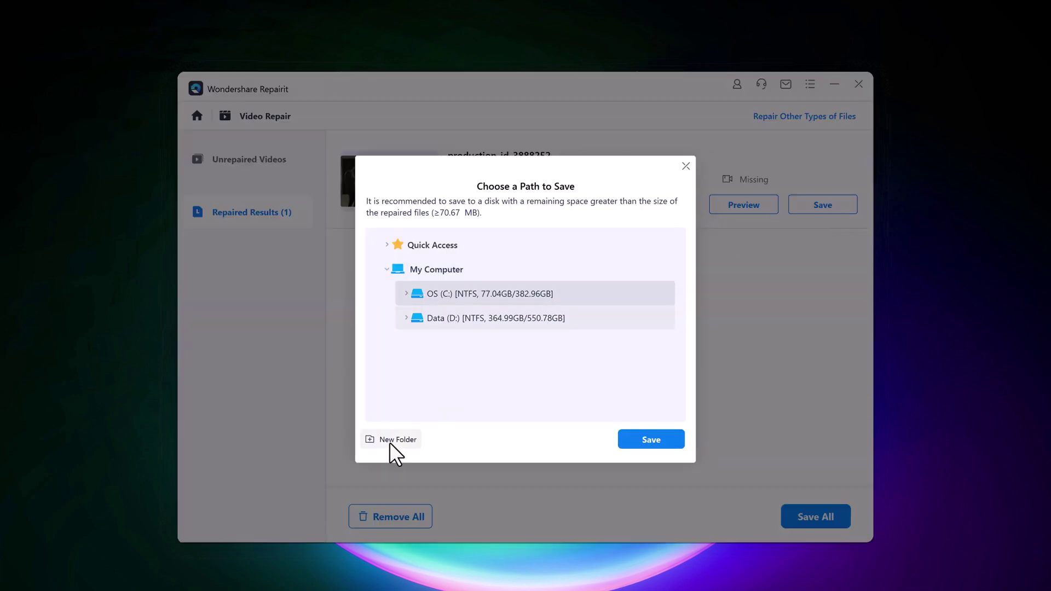
left_click(389, 442)
type("Repaired Data")
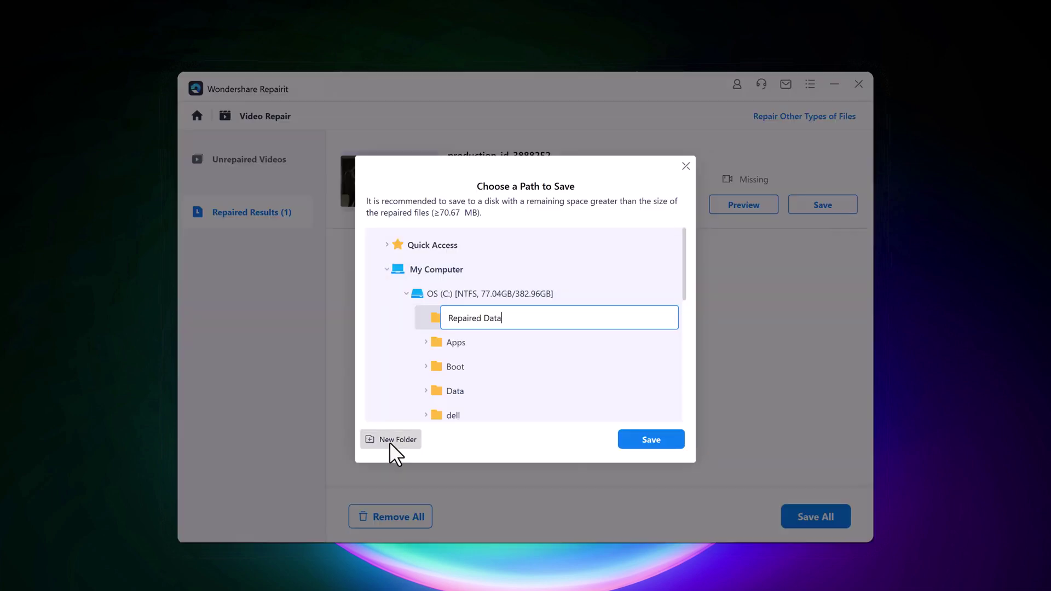
key("Return")
left_click(648, 443)
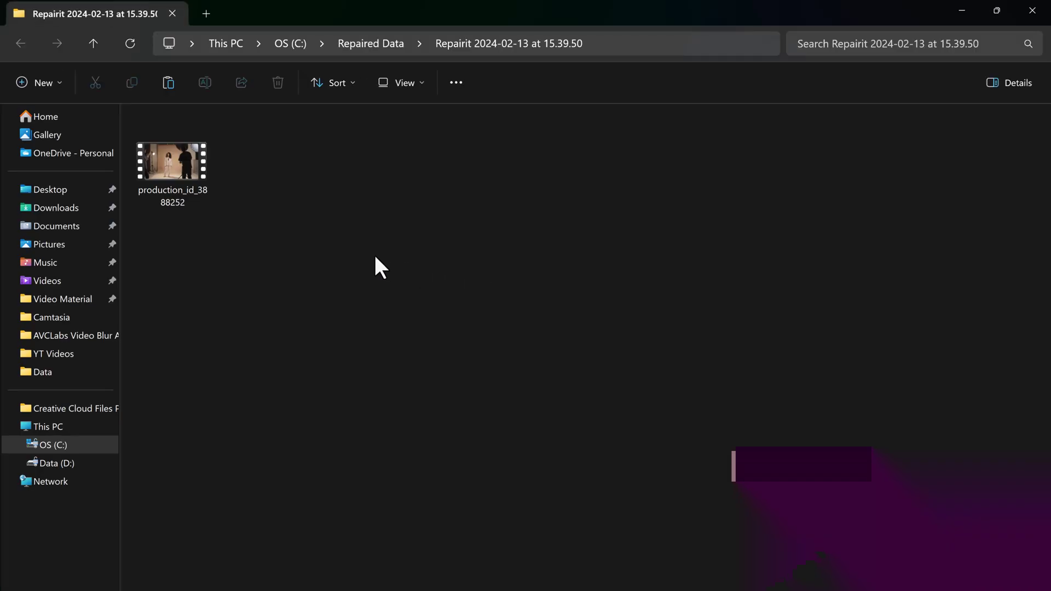
Step: Play the saved repaired video, close it and dismiss the success message
double_click(190, 174)
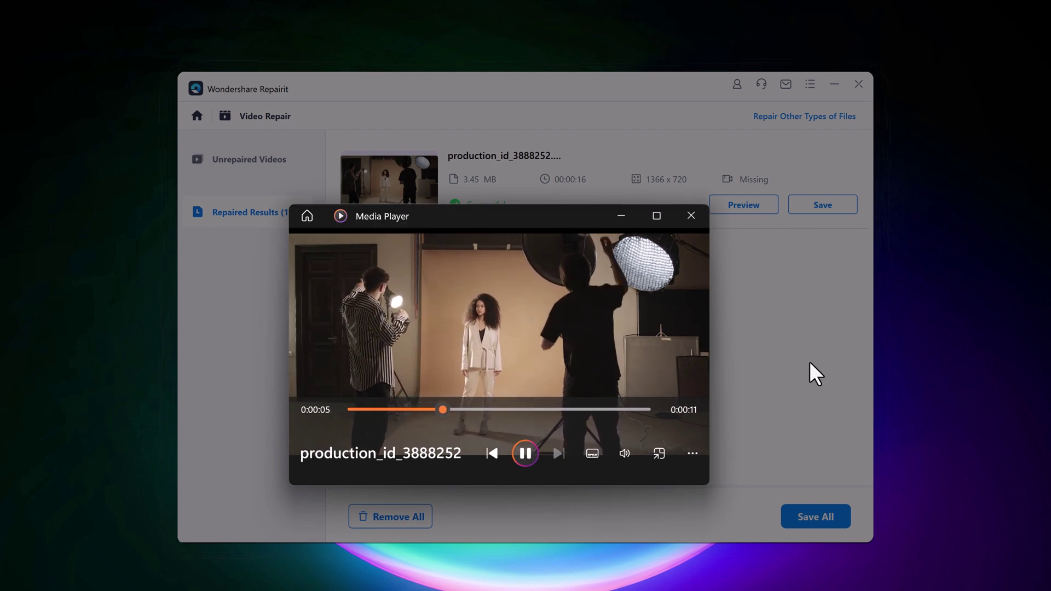
left_click(691, 216)
left_click(672, 344)
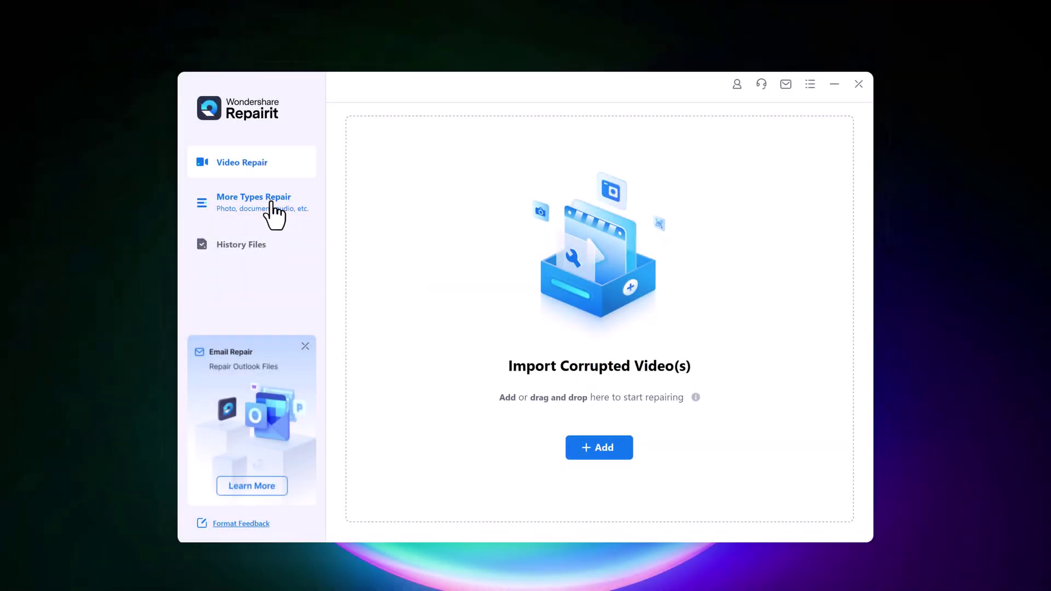
Step: Load pexels-moose-photos-1586996.jpg into Photo Repair
left_click(270, 202)
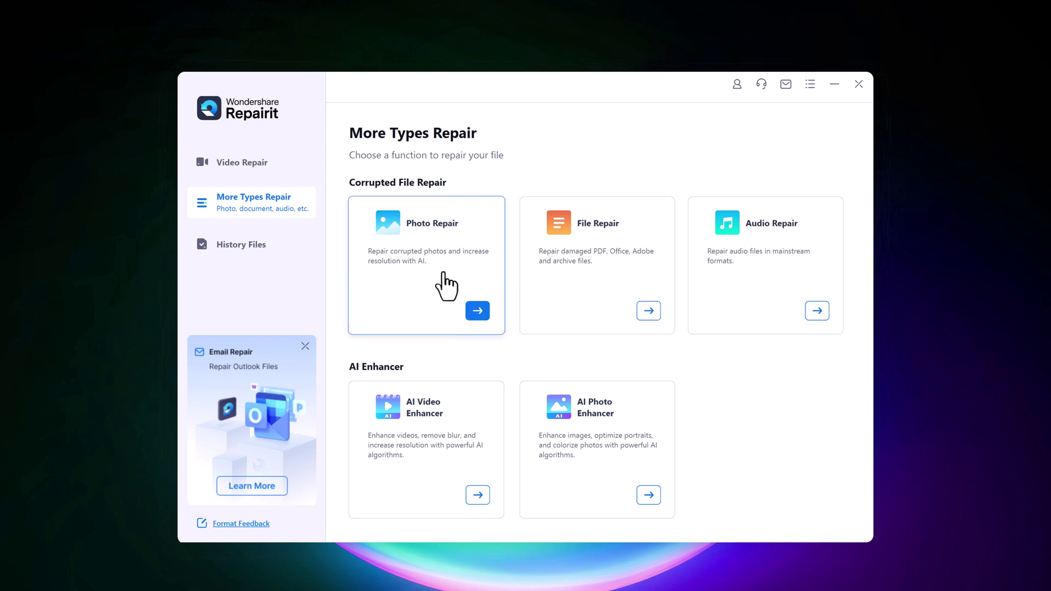
left_click(446, 286)
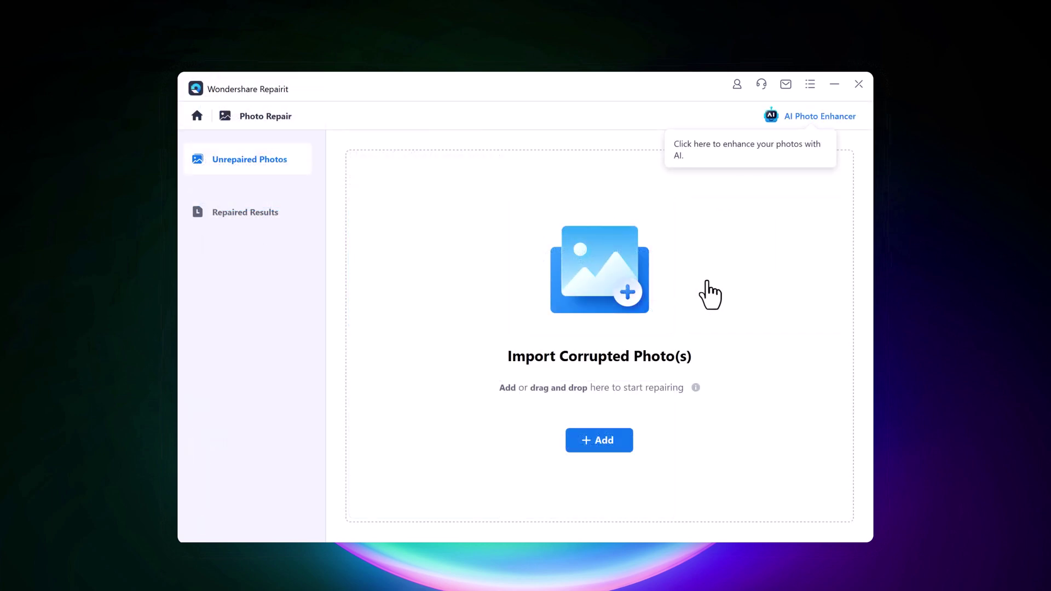
left_click(619, 444)
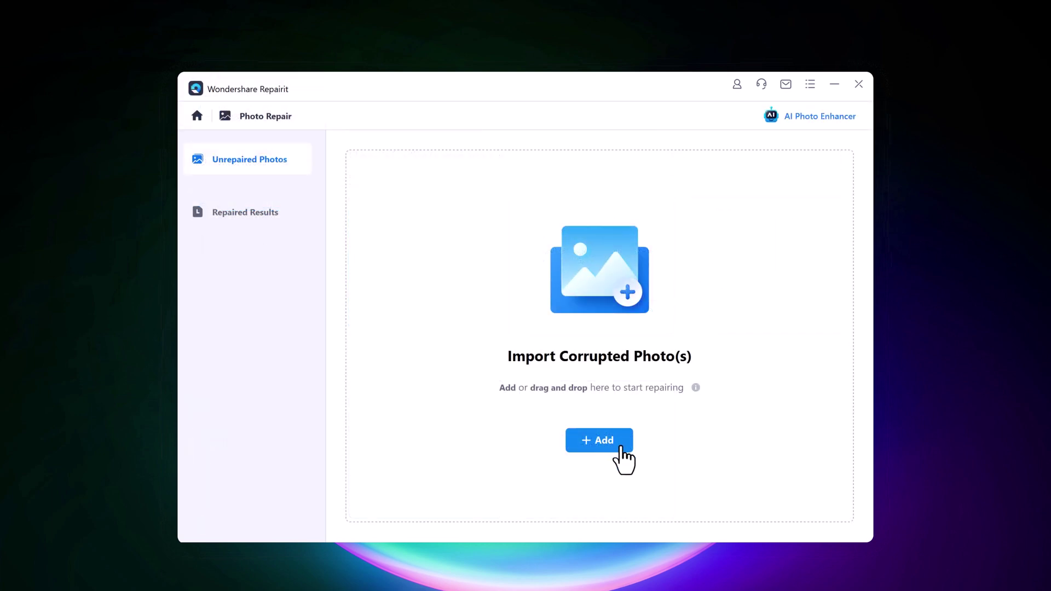
left_click(337, 208)
left_click(553, 397)
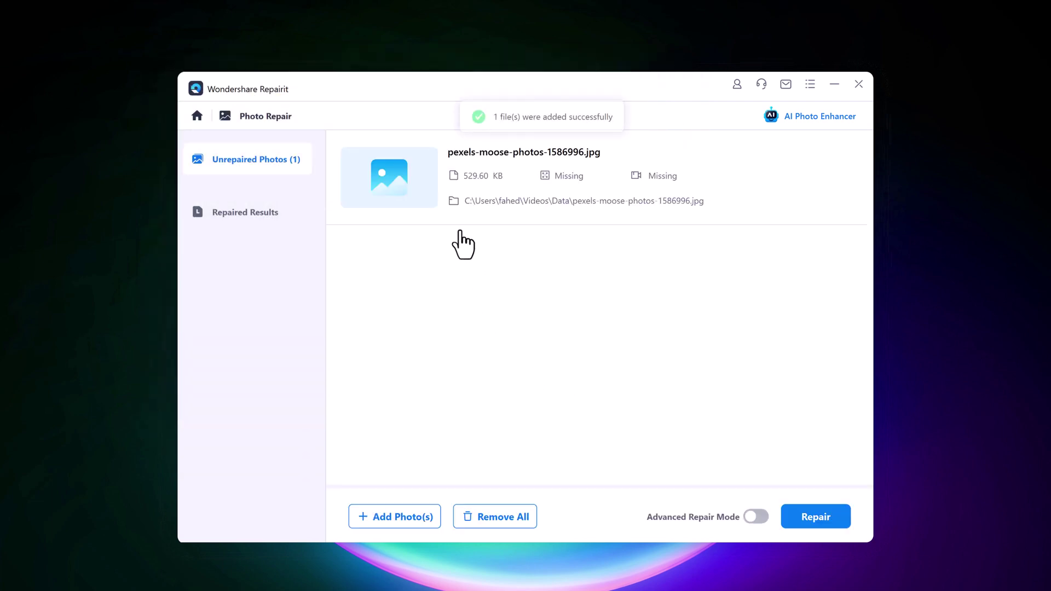
Step: Repair the moose photo and preview the repaired result
left_click(822, 519)
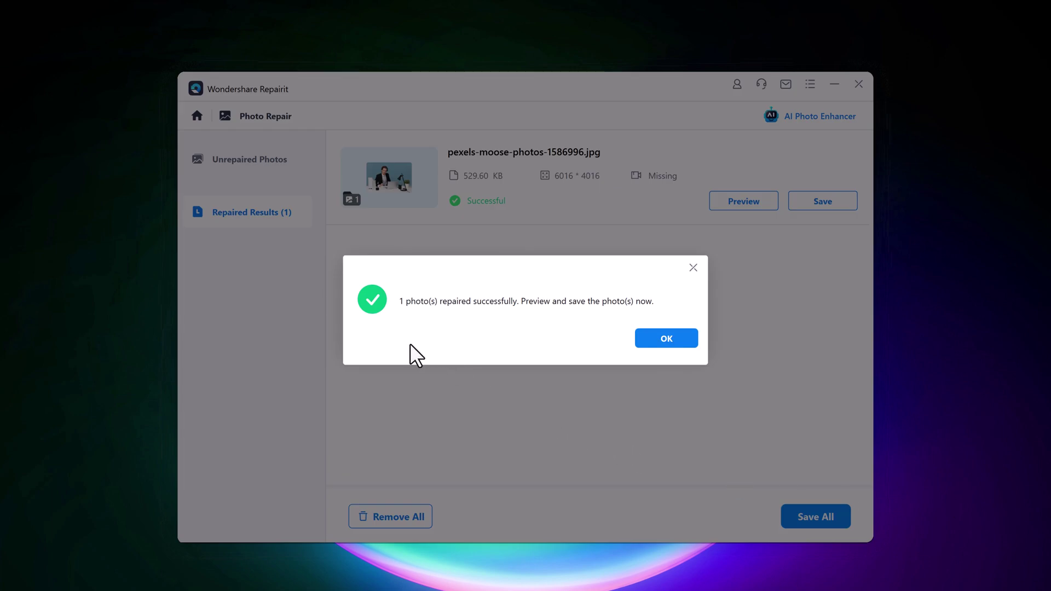
left_click(681, 343)
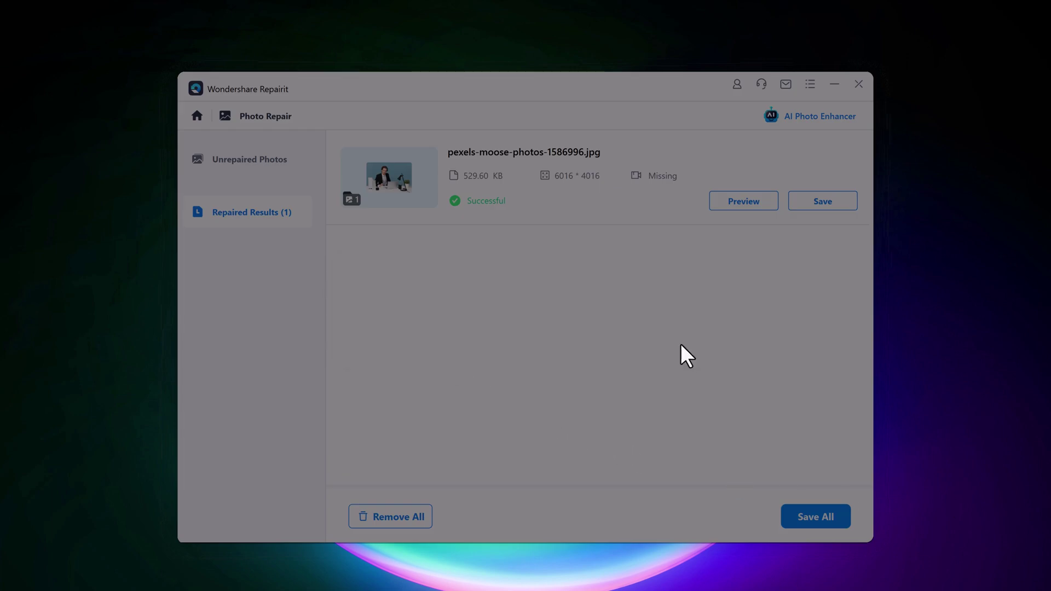
left_click(724, 216)
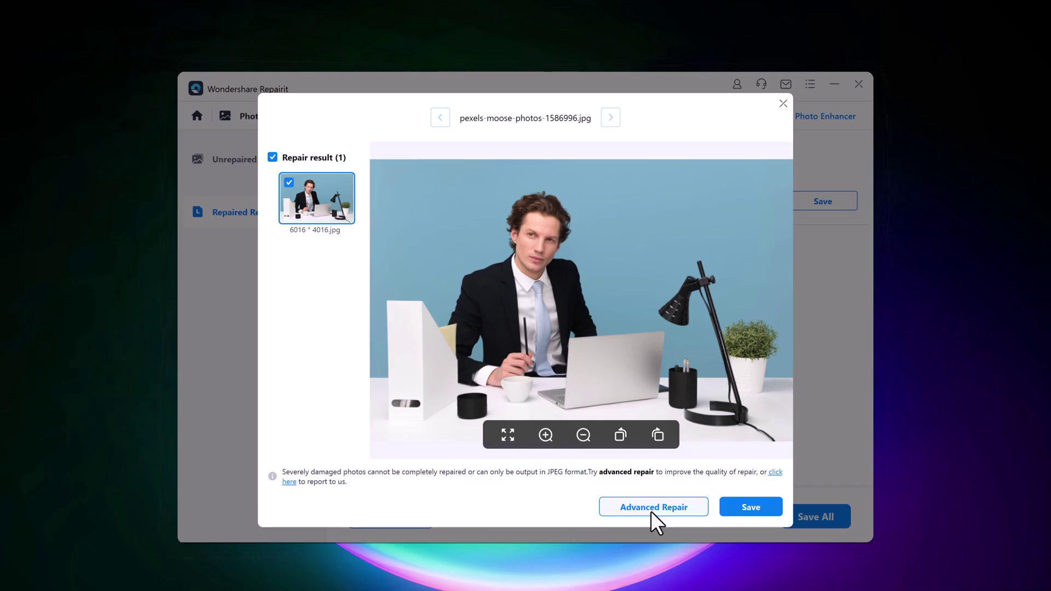
scroll(594, 363, "up", 3)
scroll(595, 364, "down", 3)
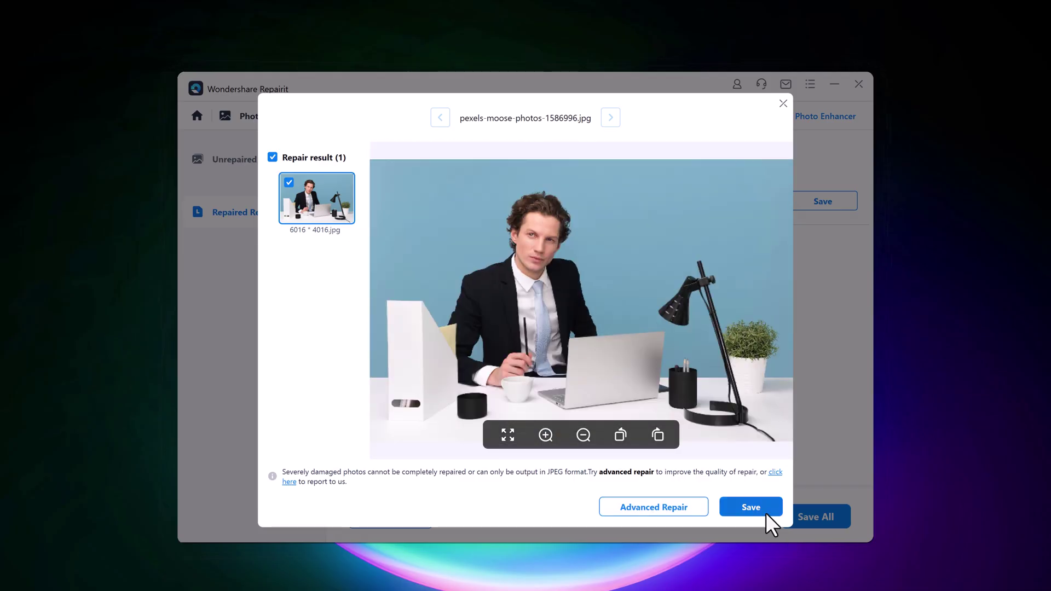
Step: Save the repaired moose photo into C:\Repaired Data
left_click(760, 507)
double_click(438, 293)
scroll(529, 350, "down", 5)
scroll(529, 350, "down", 3)
left_click(517, 331)
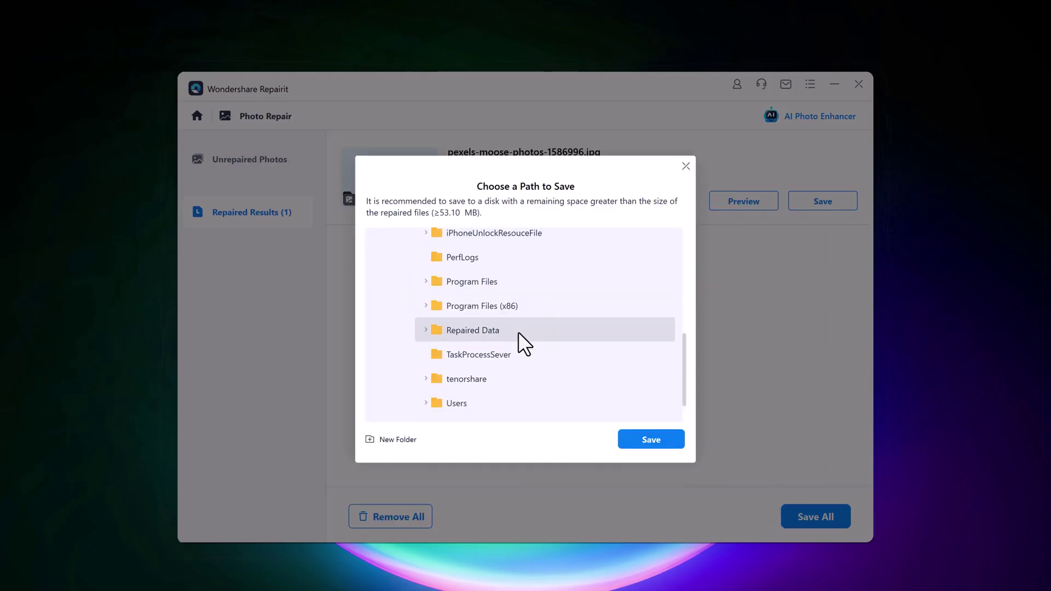
left_click(669, 438)
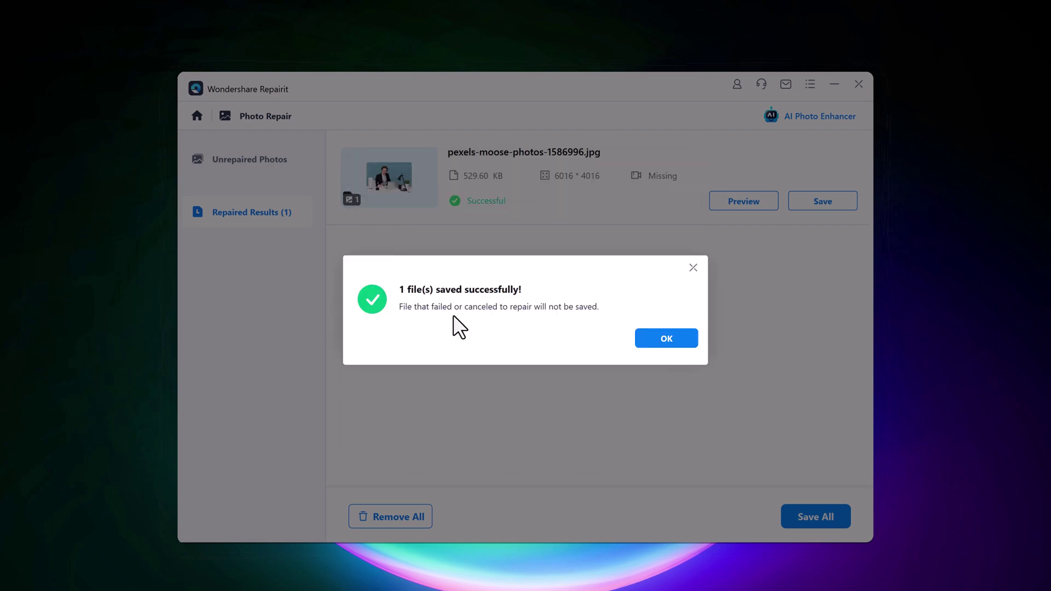
left_click(652, 341)
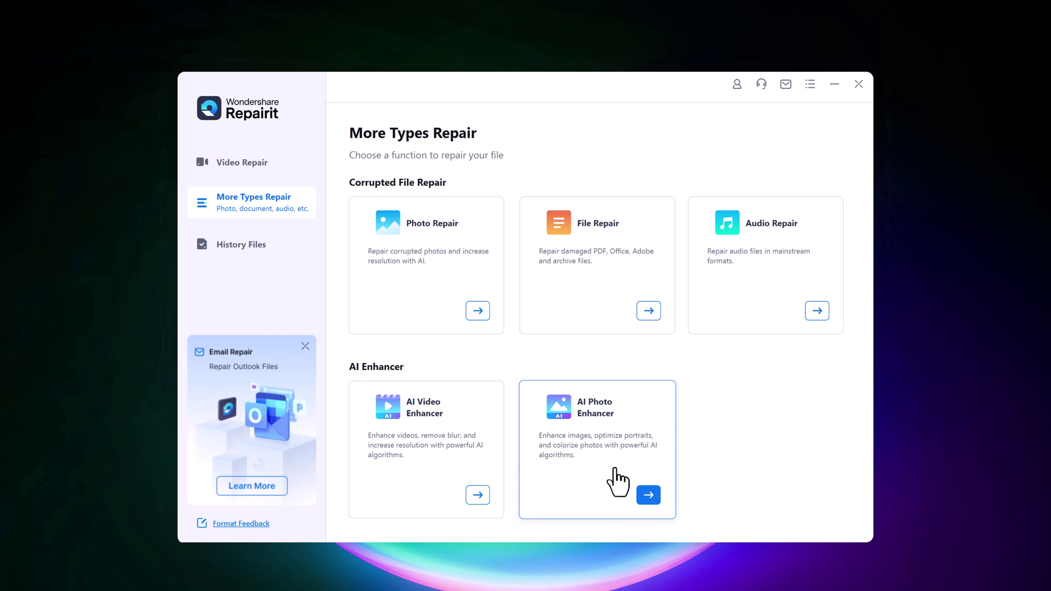
Step: Enhance the second sample portrait in AI Photo Enhancer at 400% output (2560*1708)
left_click(623, 460)
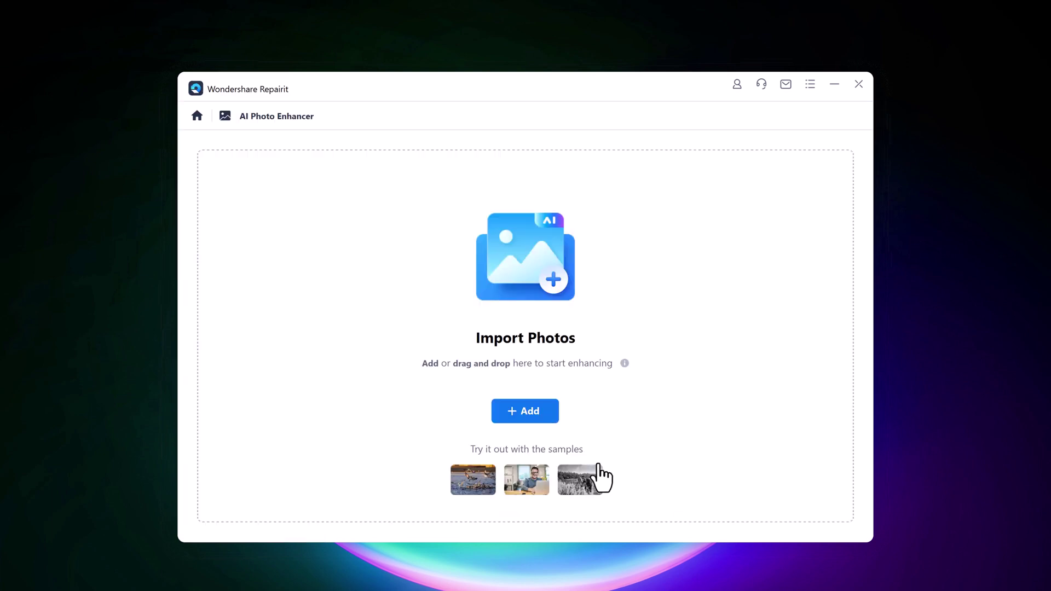
left_click(529, 483)
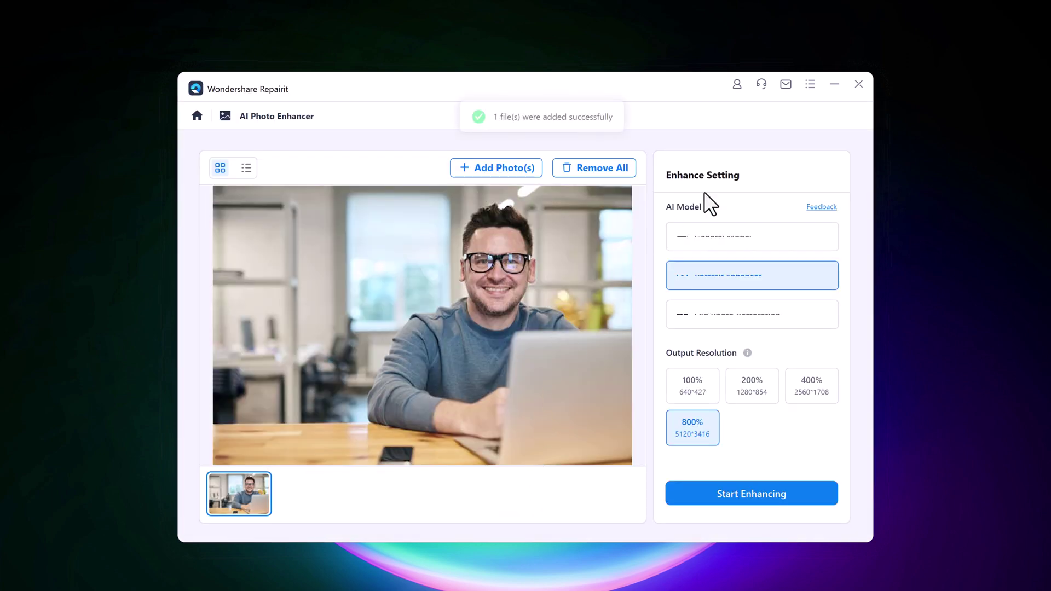
mouse_move(706, 239)
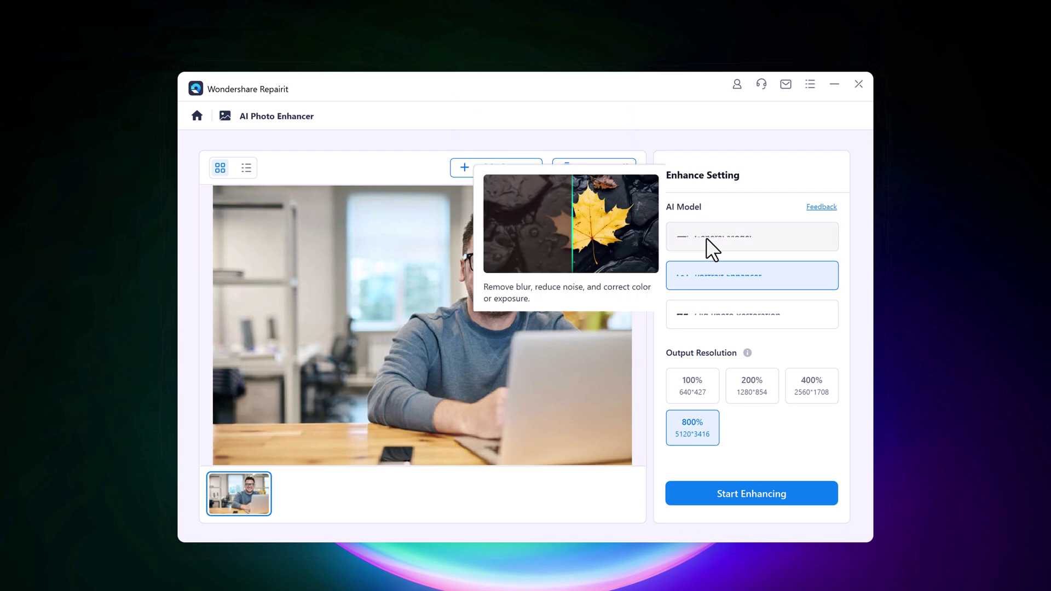
mouse_move(722, 272)
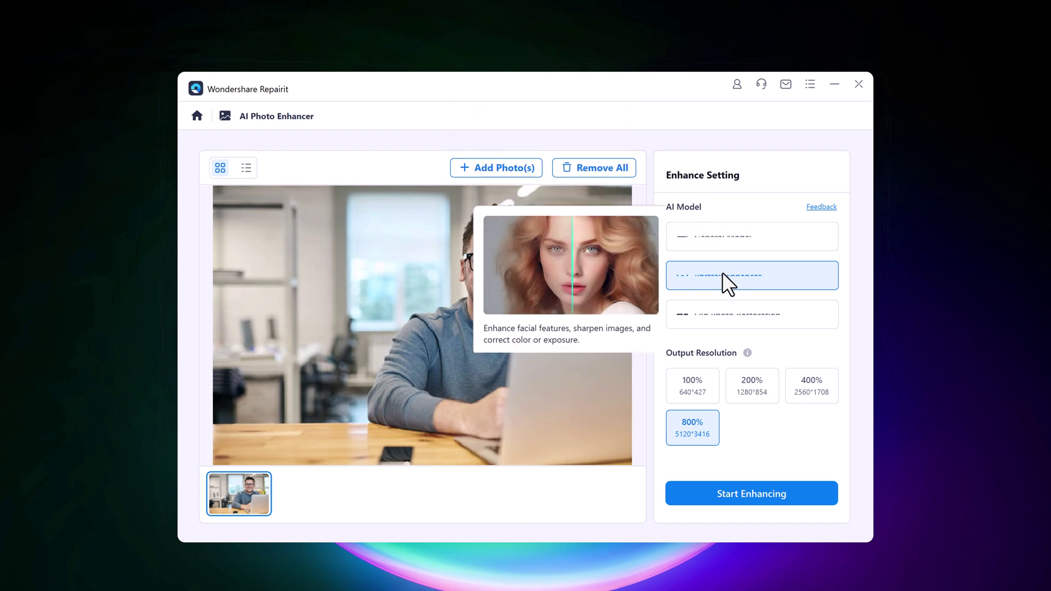
mouse_move(724, 316)
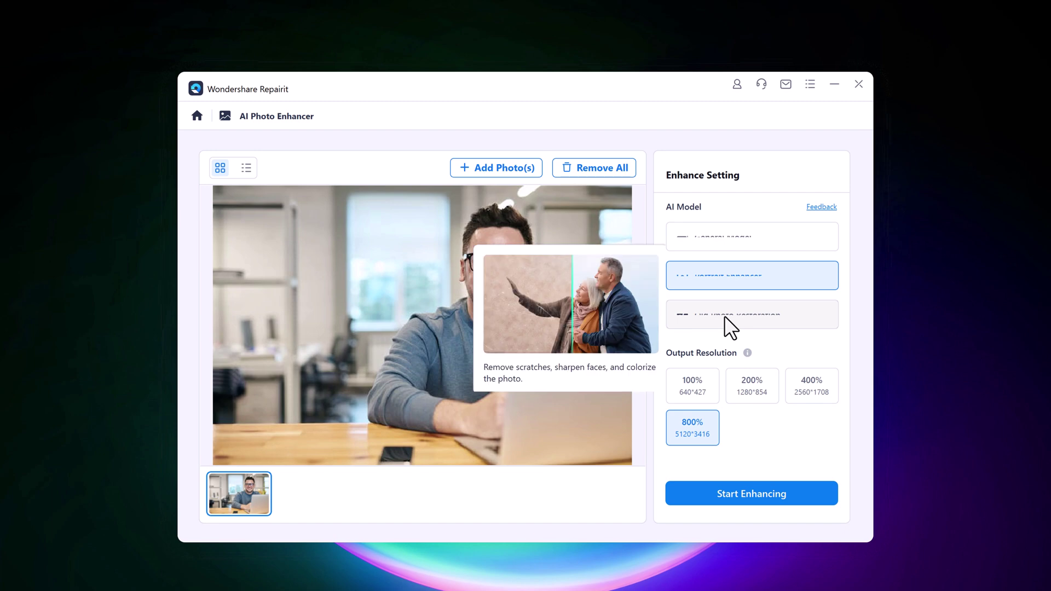
left_click(826, 385)
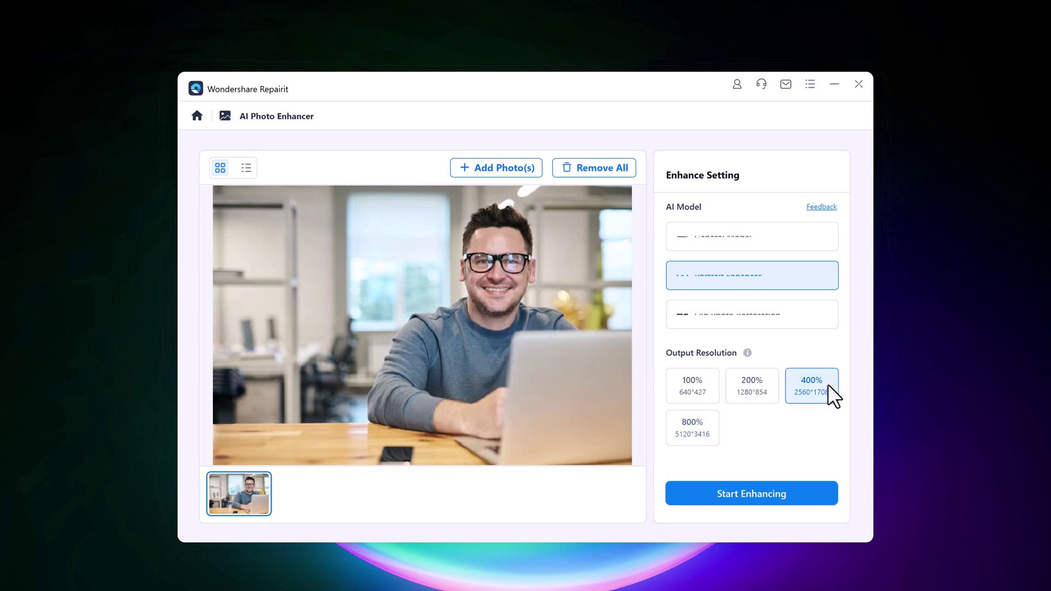
left_click(743, 492)
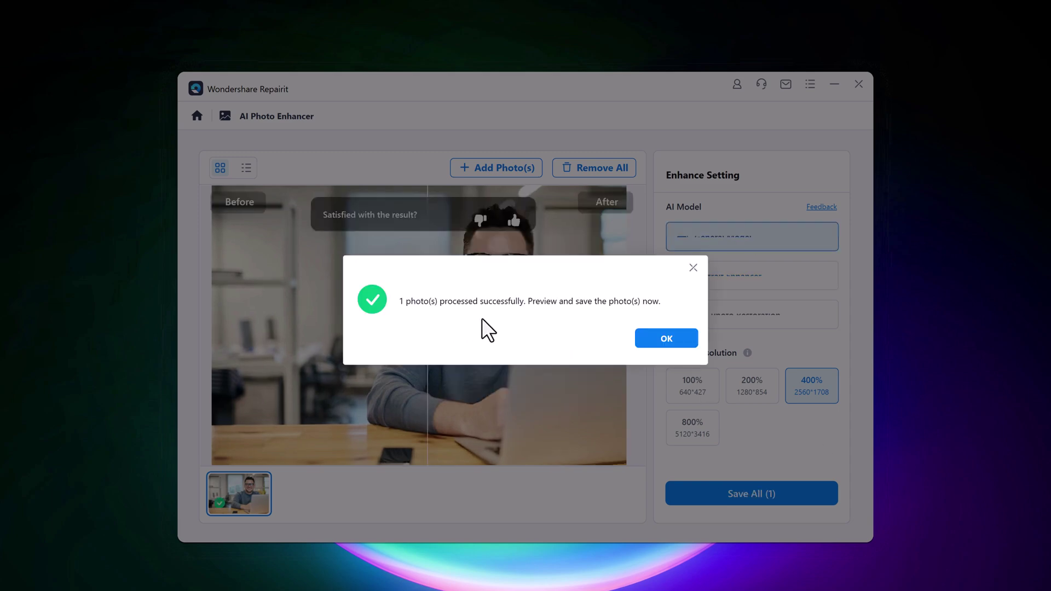
Step: Save the enhanced 02SampleForPortrait photo to Repaired Data and minimize File Explorer
left_click(681, 345)
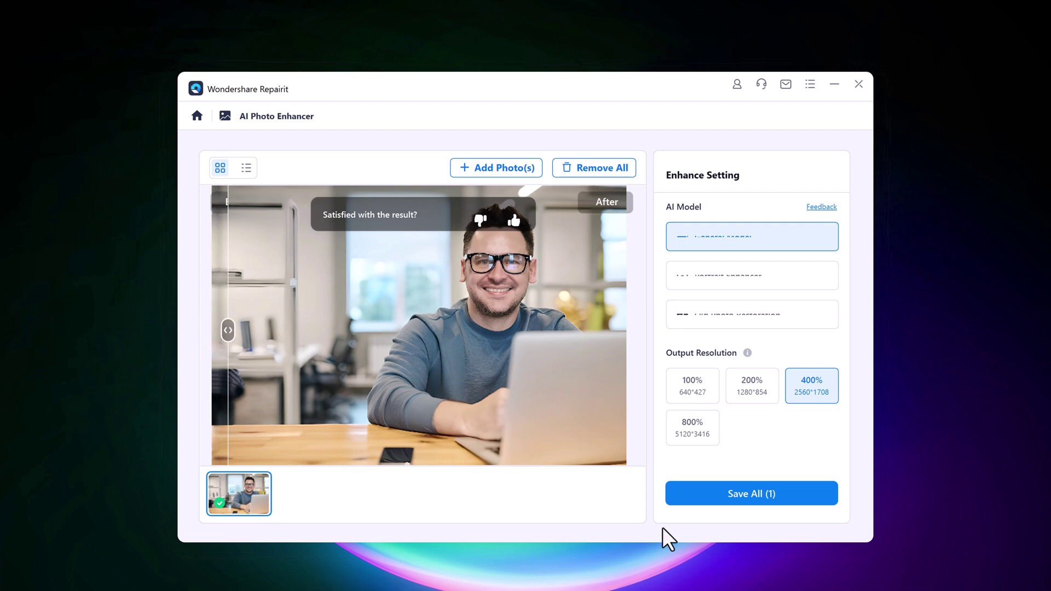
left_click(710, 496)
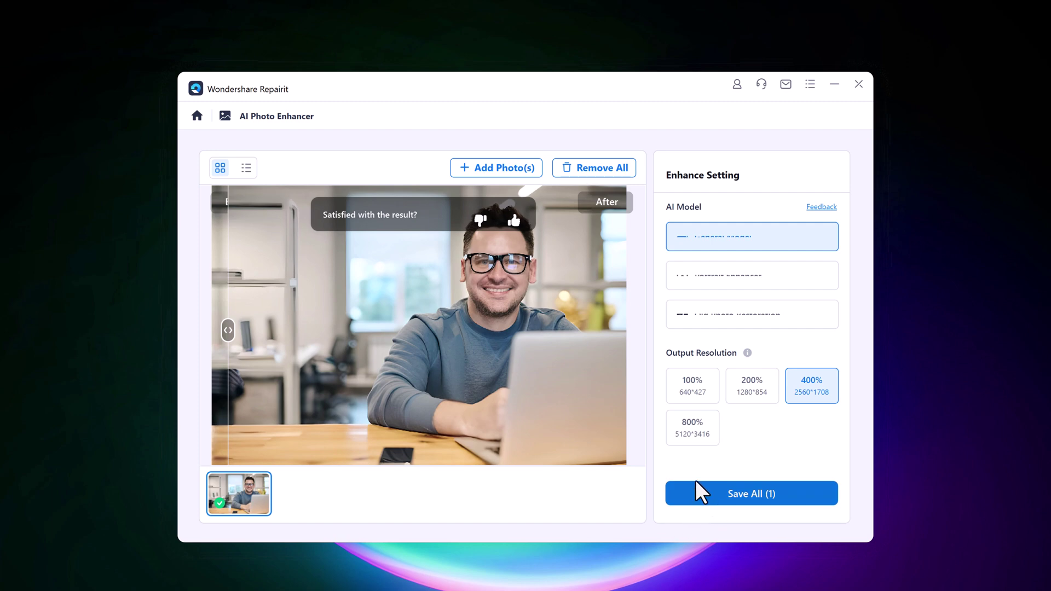
left_click(638, 440)
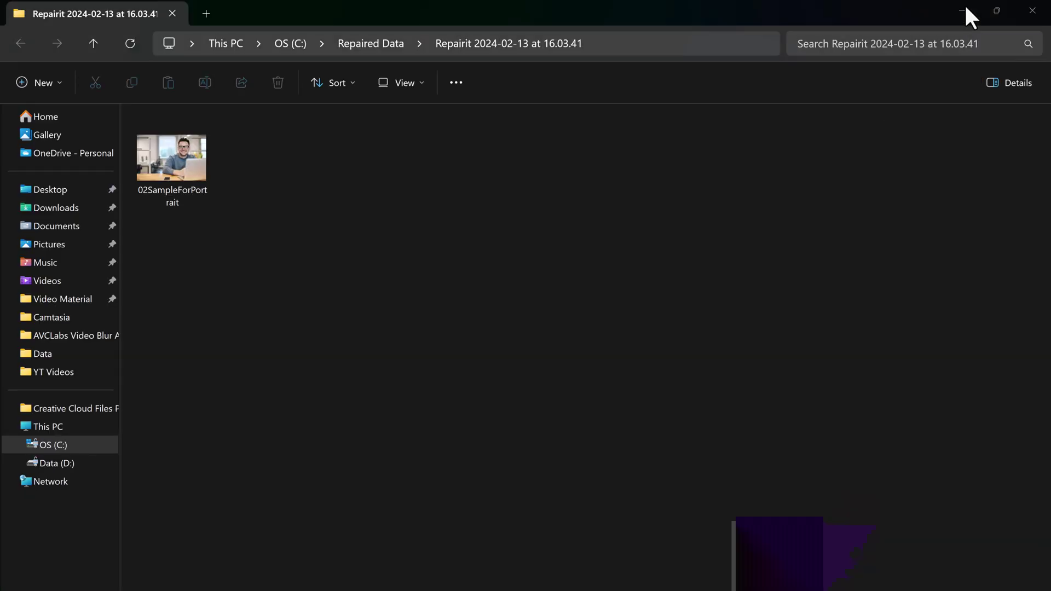
left_click(962, 10)
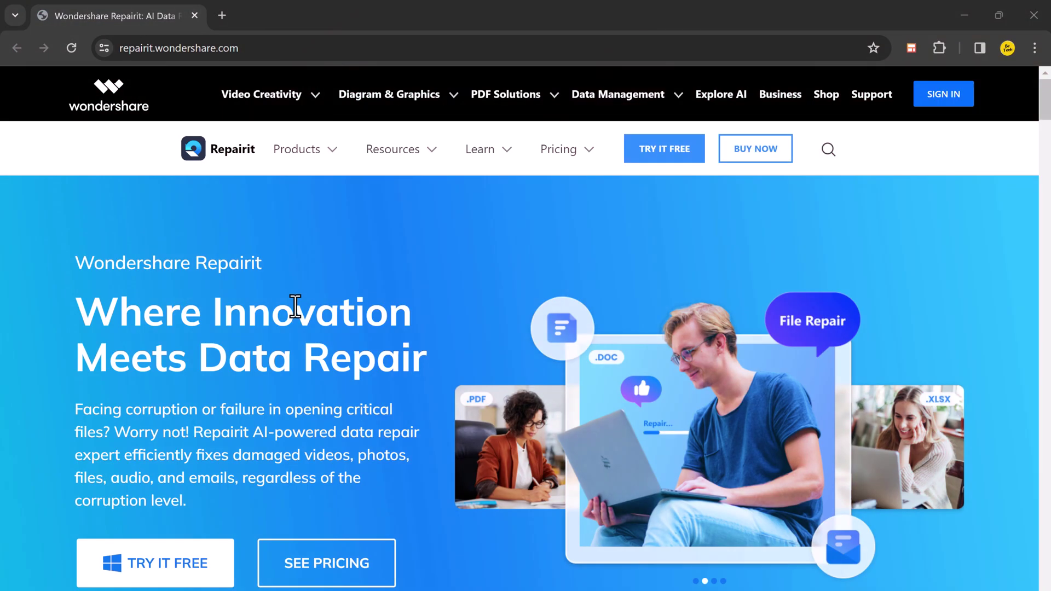
Step: Open the Repairit website's online tools and scroll to the Enhancer, Uncrop/Expand and Colorizer cards
scroll(295, 306, "down", 8)
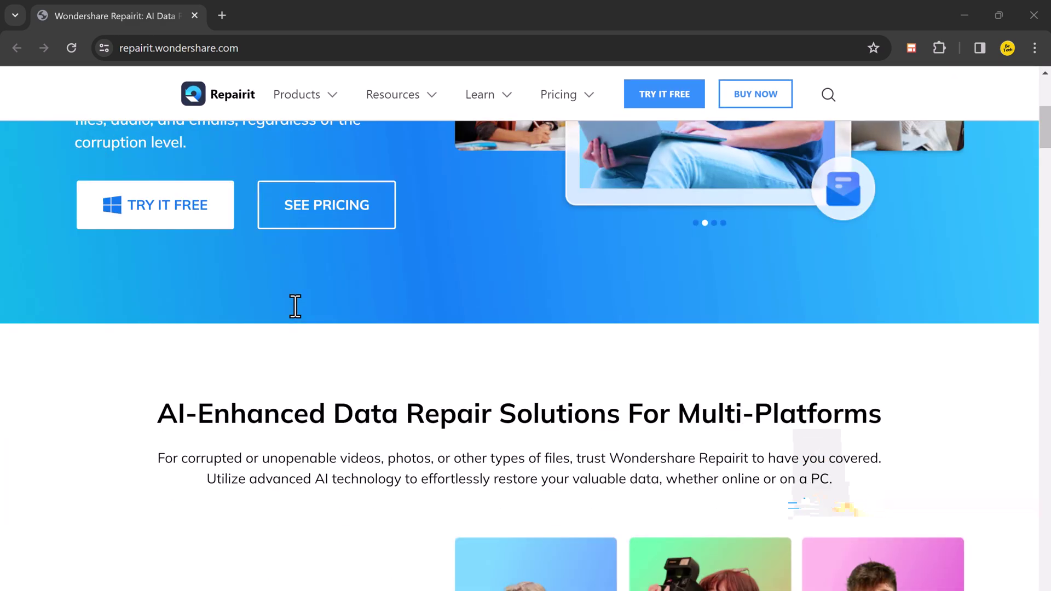
scroll(295, 307, "down", 2)
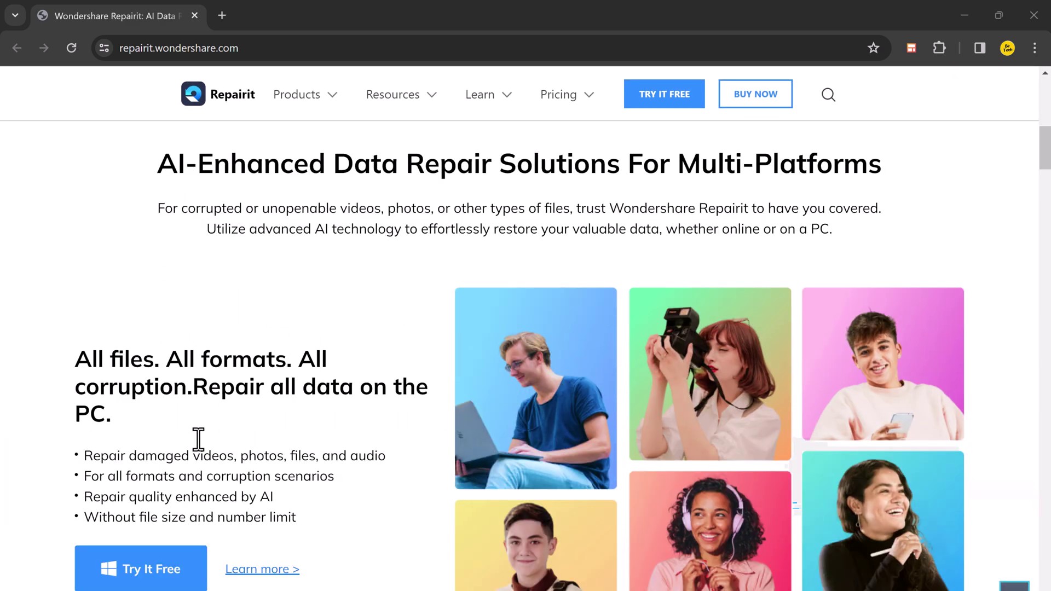
scroll(164, 493, "down", 6)
scroll(157, 496, "down", 10)
scroll(157, 496, "up", 3)
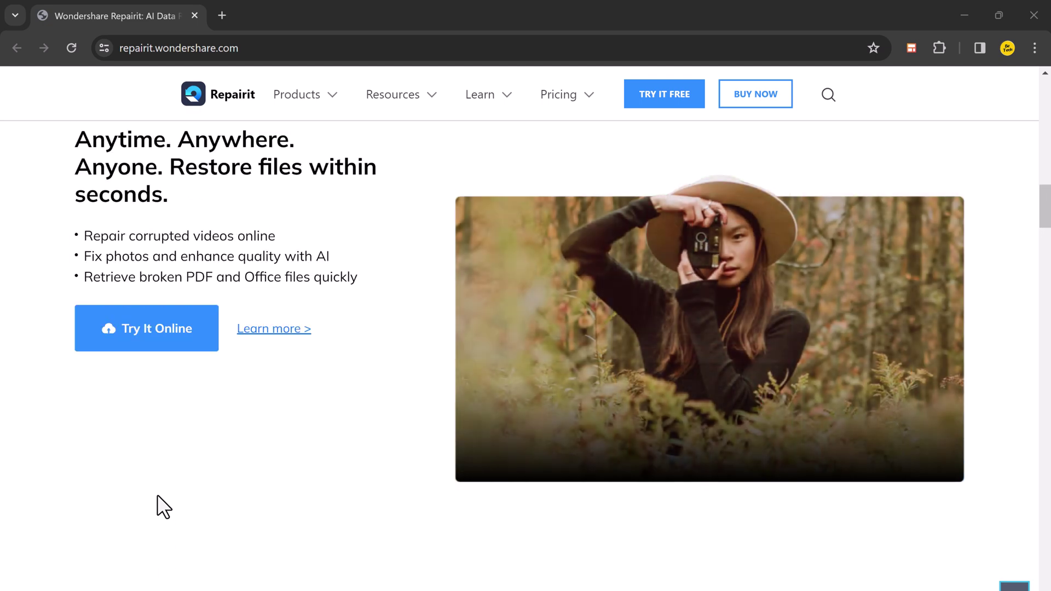
scroll(156, 494, "up", 1)
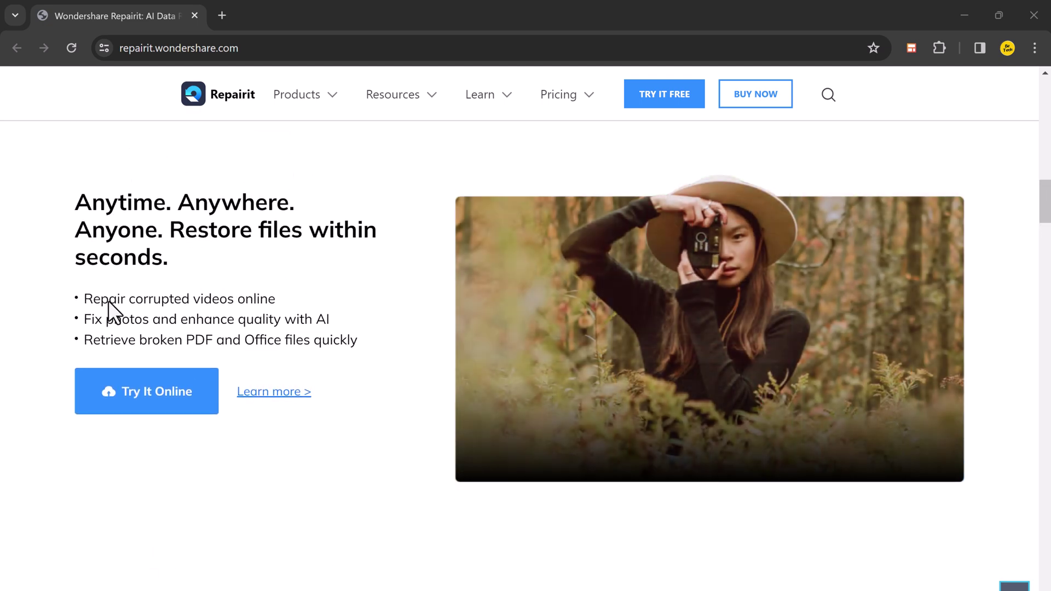
left_click(160, 401)
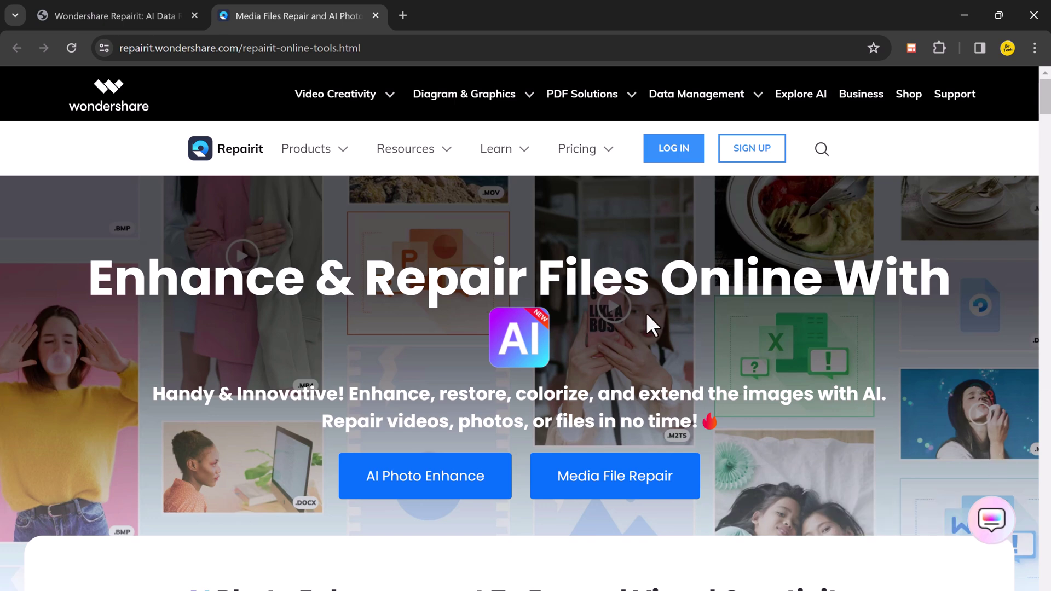
scroll(603, 336, "down", 6)
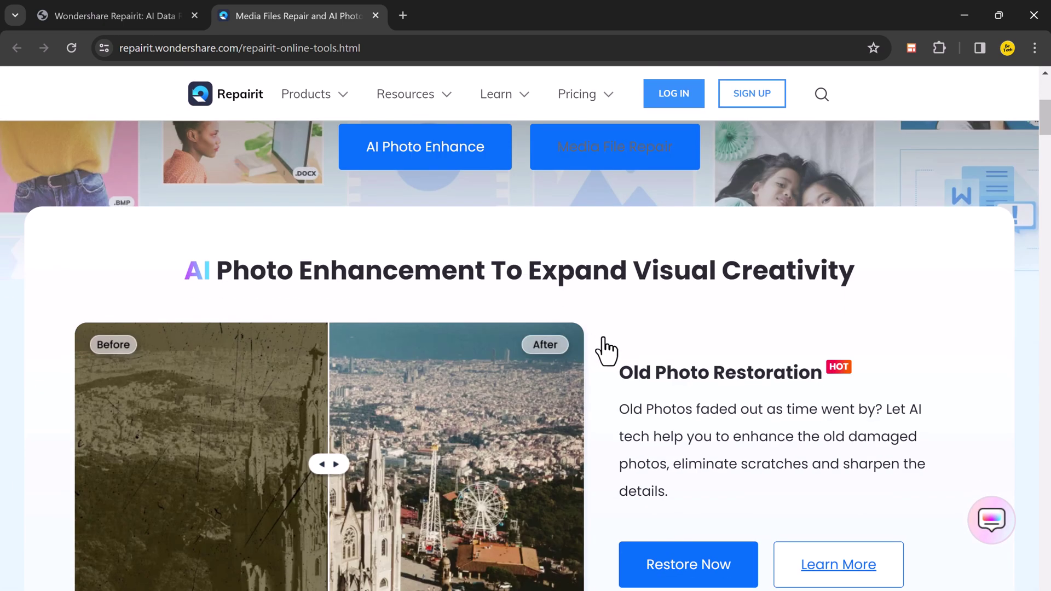
scroll(602, 336, "down", 2)
scroll(603, 336, "down", 15)
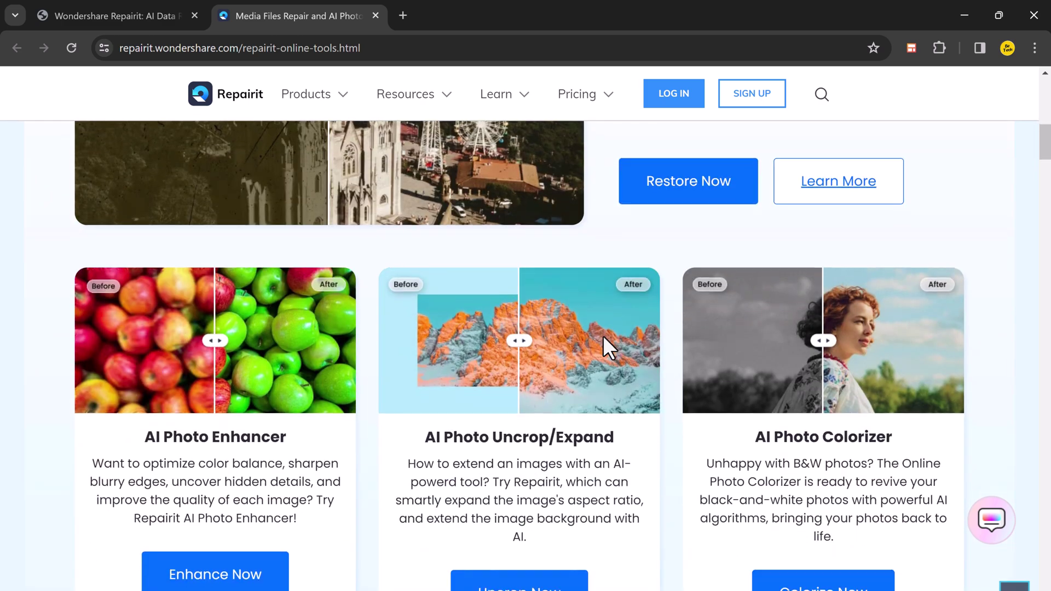
scroll(603, 336, "up", 20)
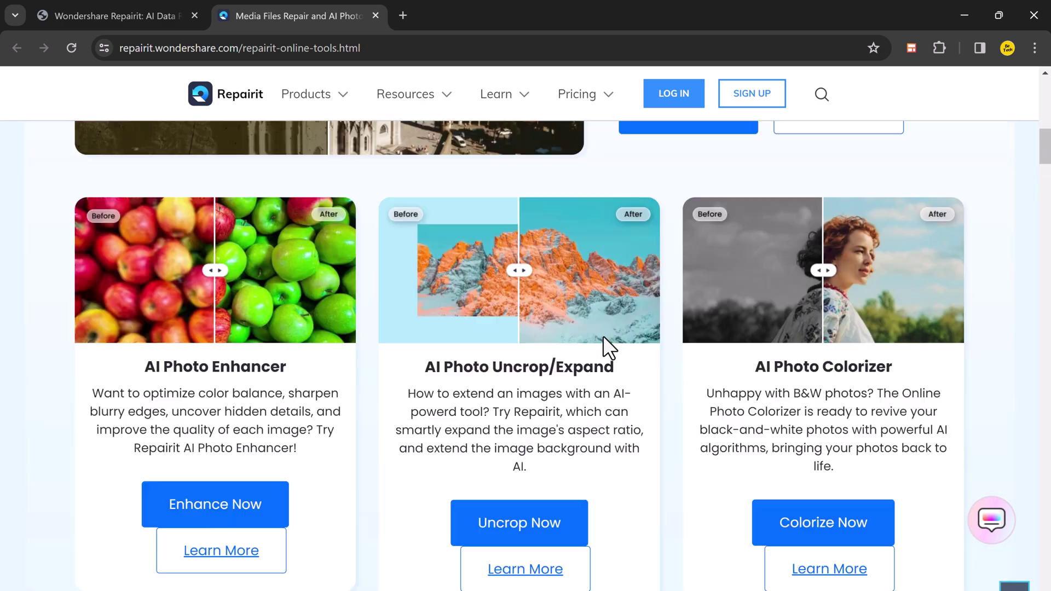
Step: Upload the boy photo pexels-bess-hamiti-35537 (1280x720) to the online AI Enhancement page
left_click(440, 476)
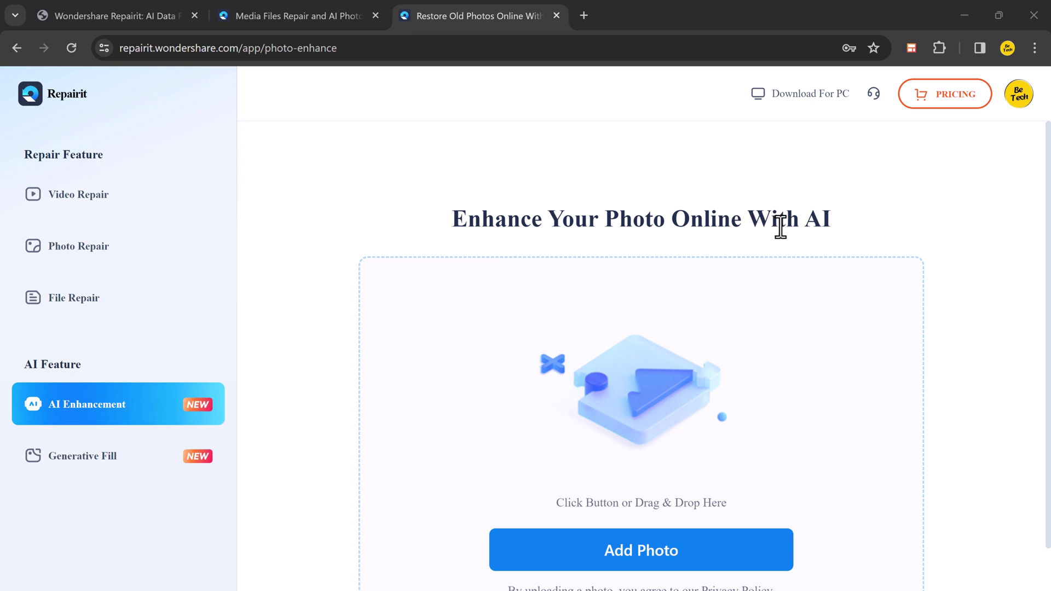
scroll(812, 241, "down", 1)
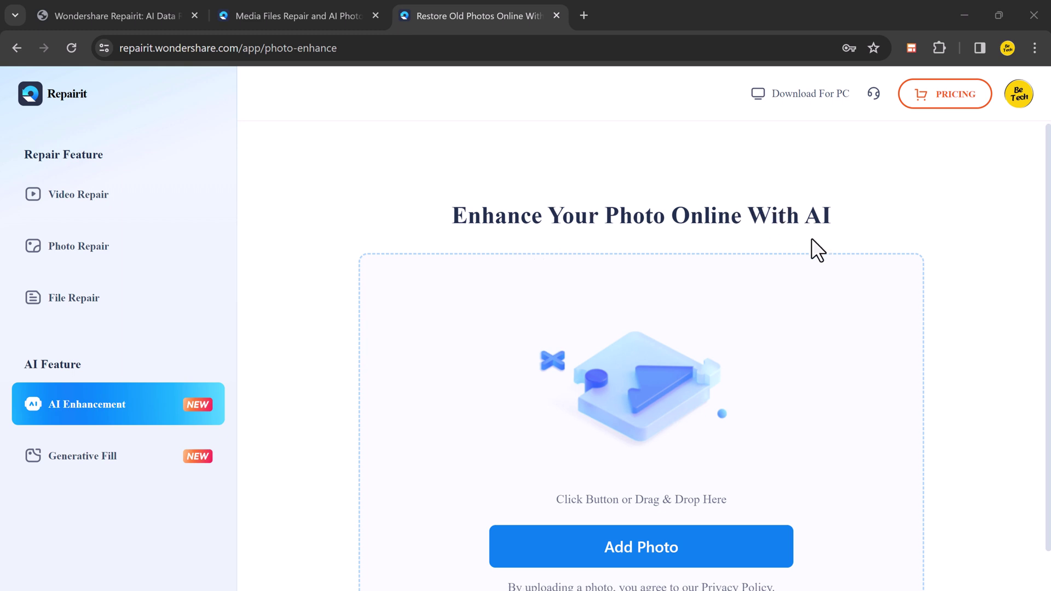
scroll(815, 251, "down", 1)
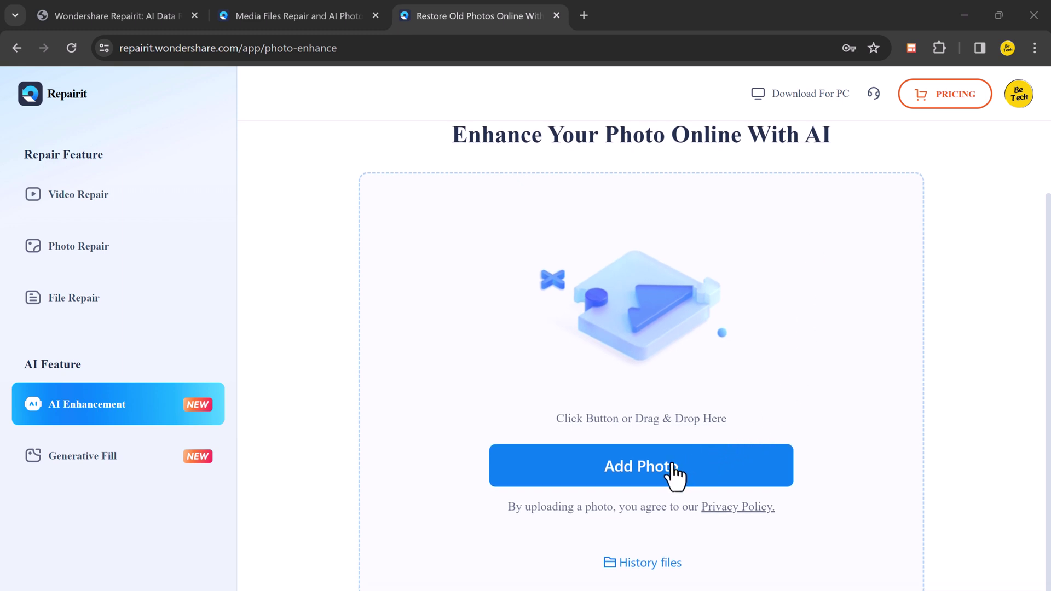
left_click(670, 467)
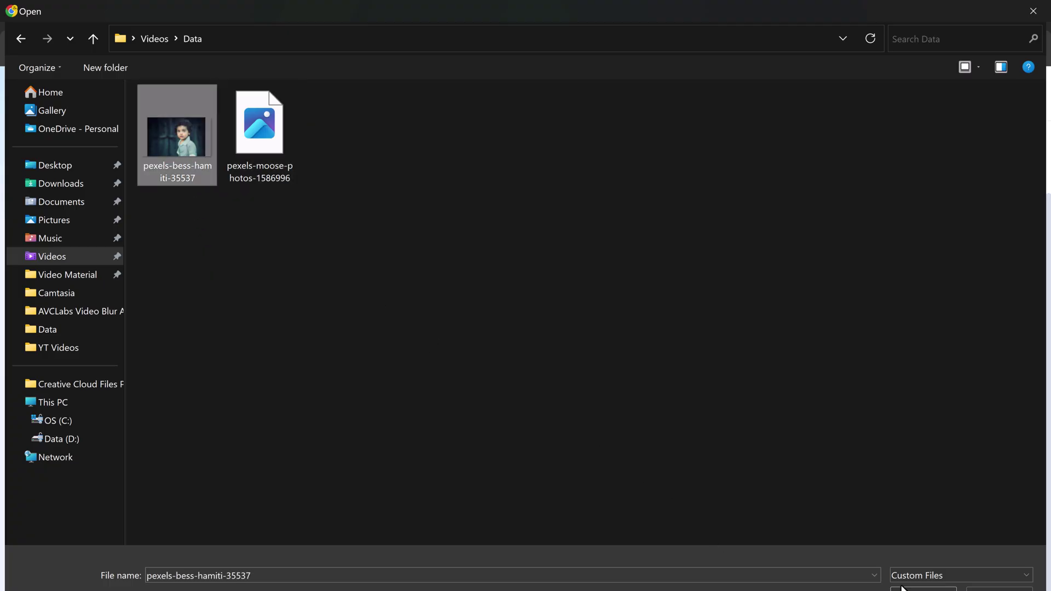
left_click(902, 588)
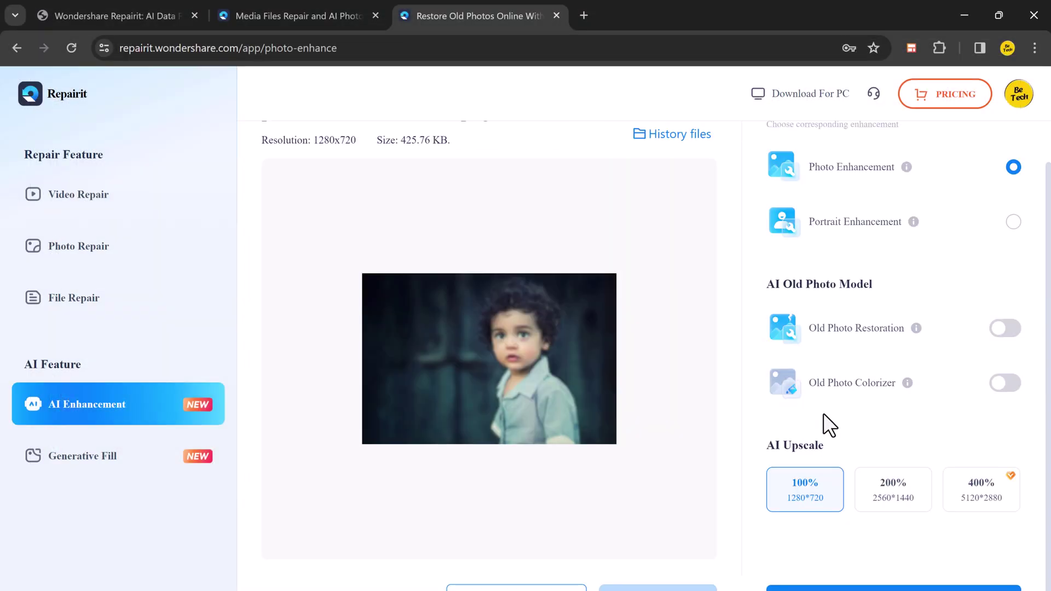
Step: Try the boy's photo at 200% and then 400% AI Upscale
scroll(692, 351, "up", 1)
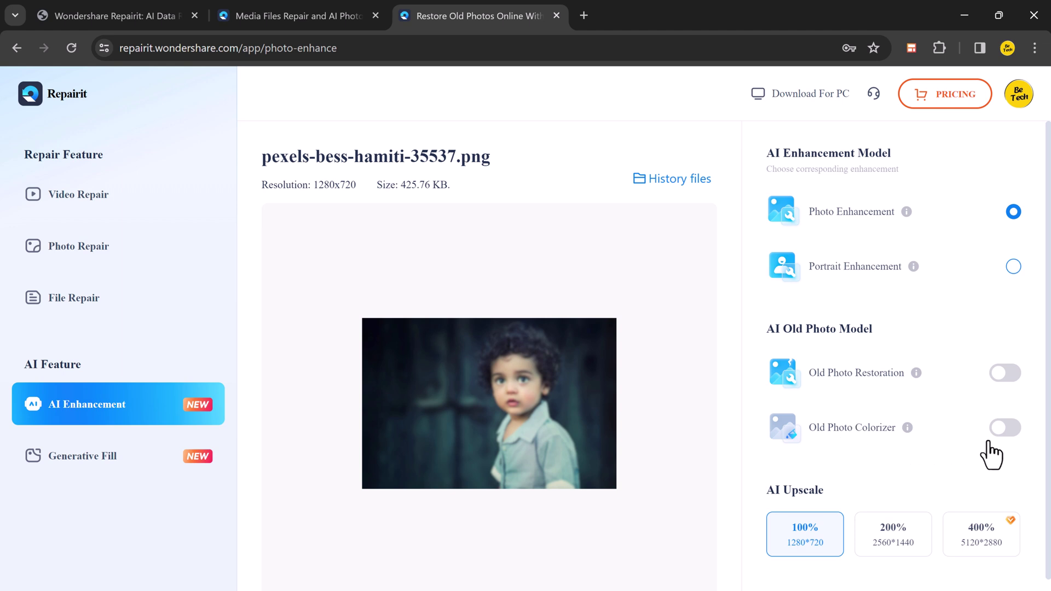
left_click(899, 501)
scroll(906, 501, "down", 1)
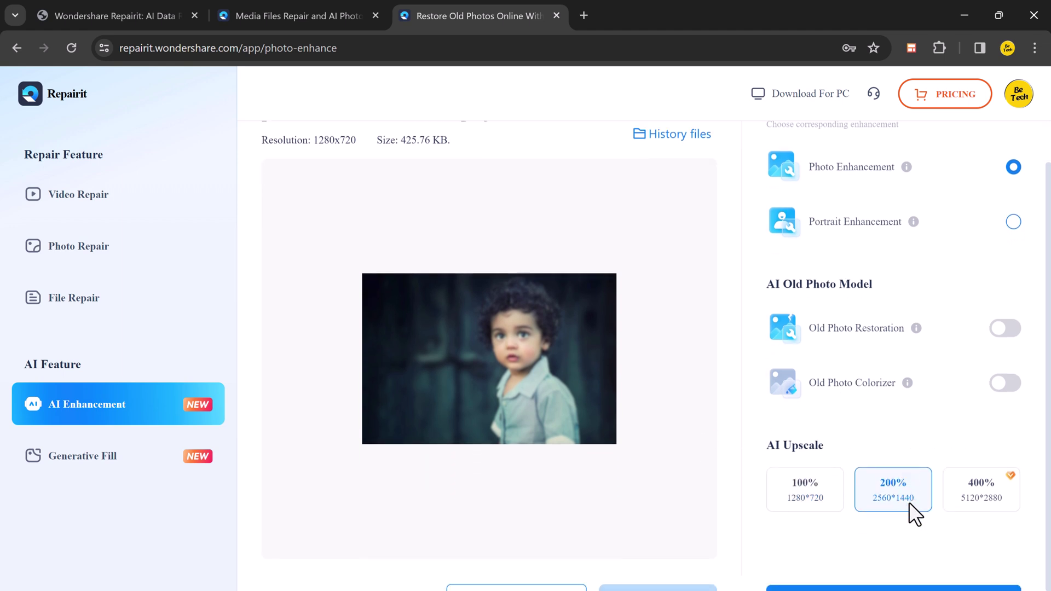
left_click(964, 504)
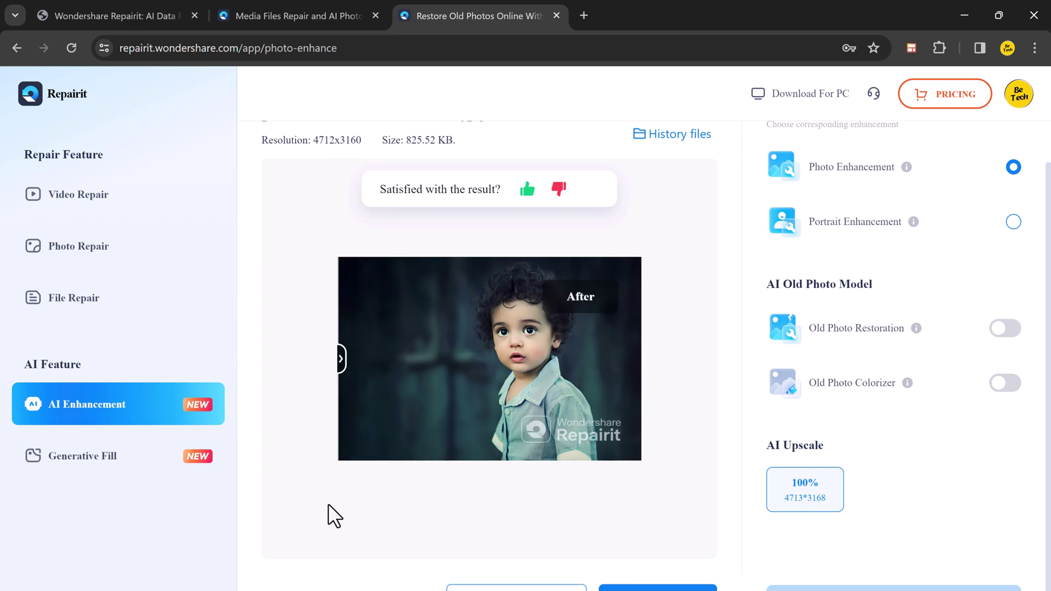
Step: Download the enhanced photo as pexels-bess-hamiti-35537 (1).jpg and check it in the Photos viewer
left_click(657, 588)
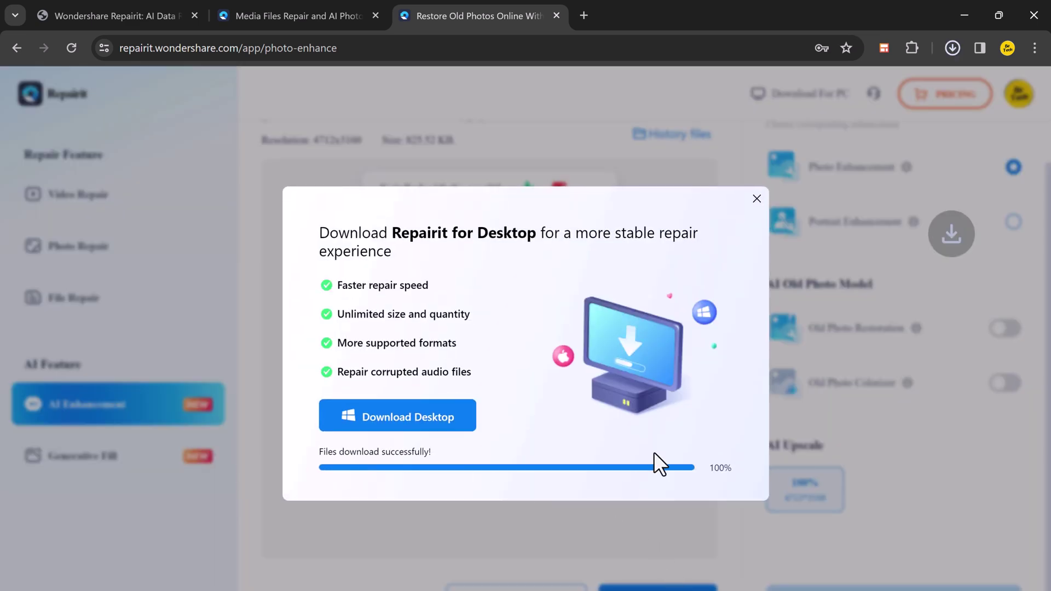
left_click(757, 198)
left_click(953, 47)
left_click(852, 112)
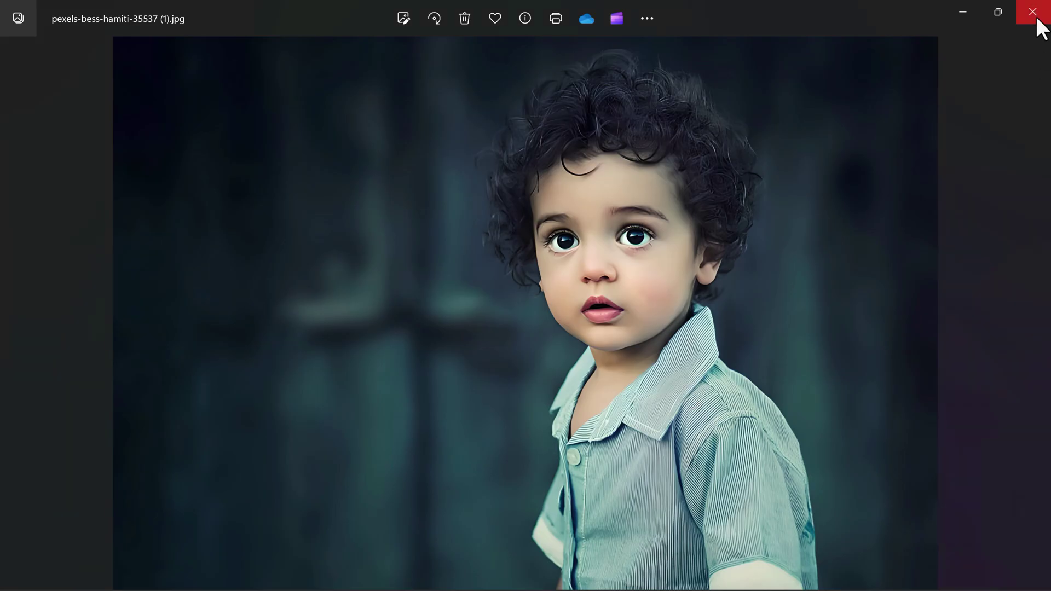
left_click(1038, 16)
Step: Upload the black-and-white street photo pexels-brett-sayles-1115204
left_click(680, 405)
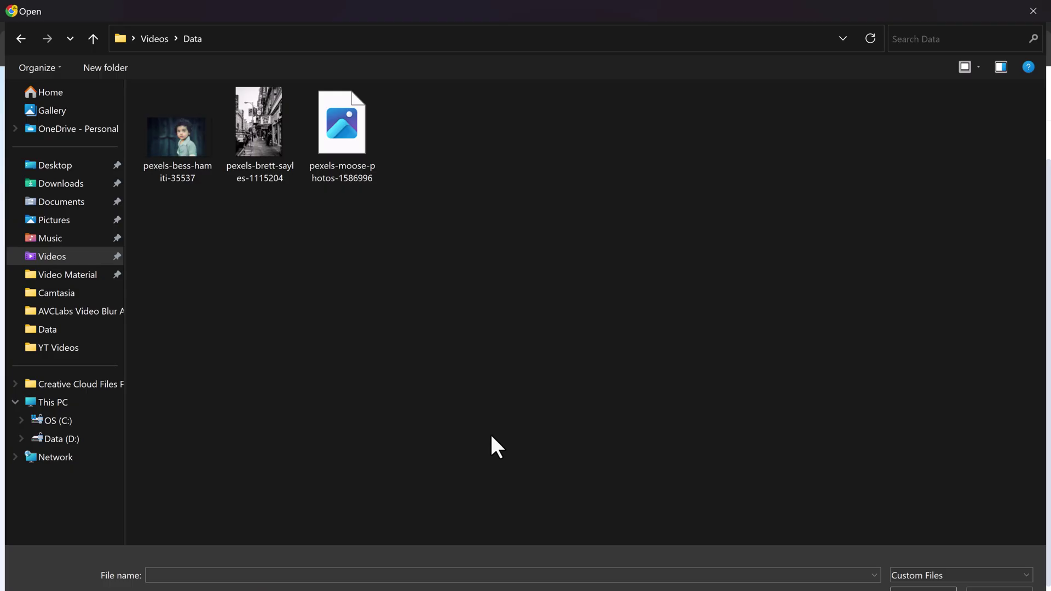
left_click(251, 154)
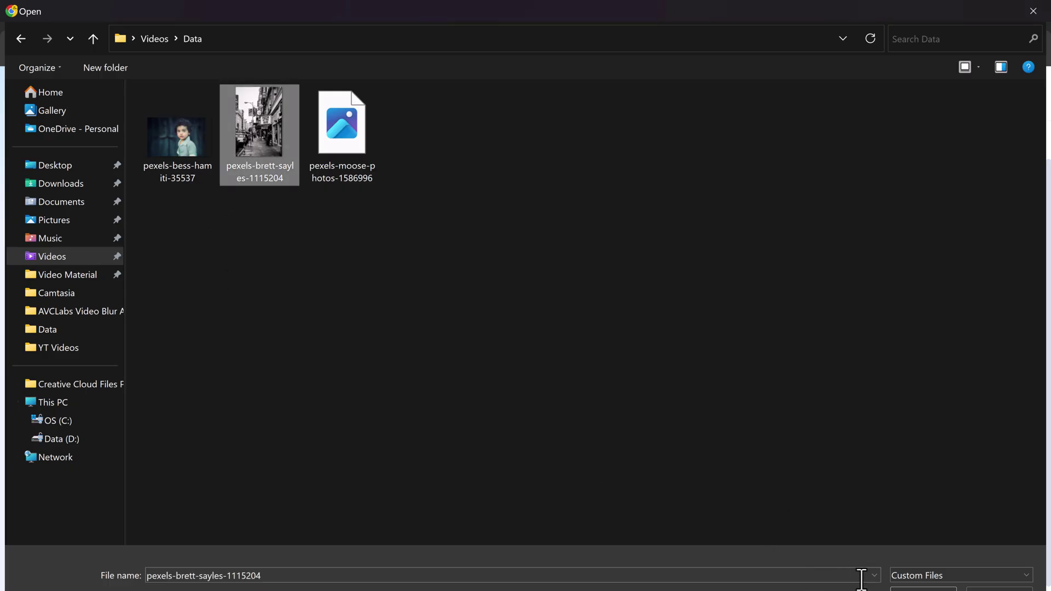
left_click(923, 589)
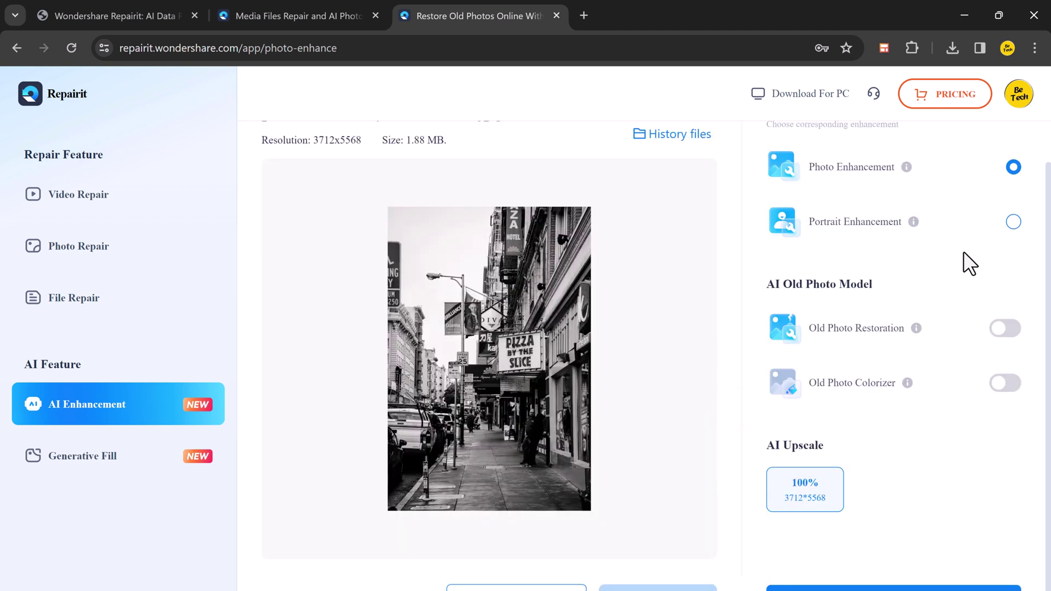
Step: Colorize it with Old Photo Colorizer and compare the before and after views
left_click(1012, 384)
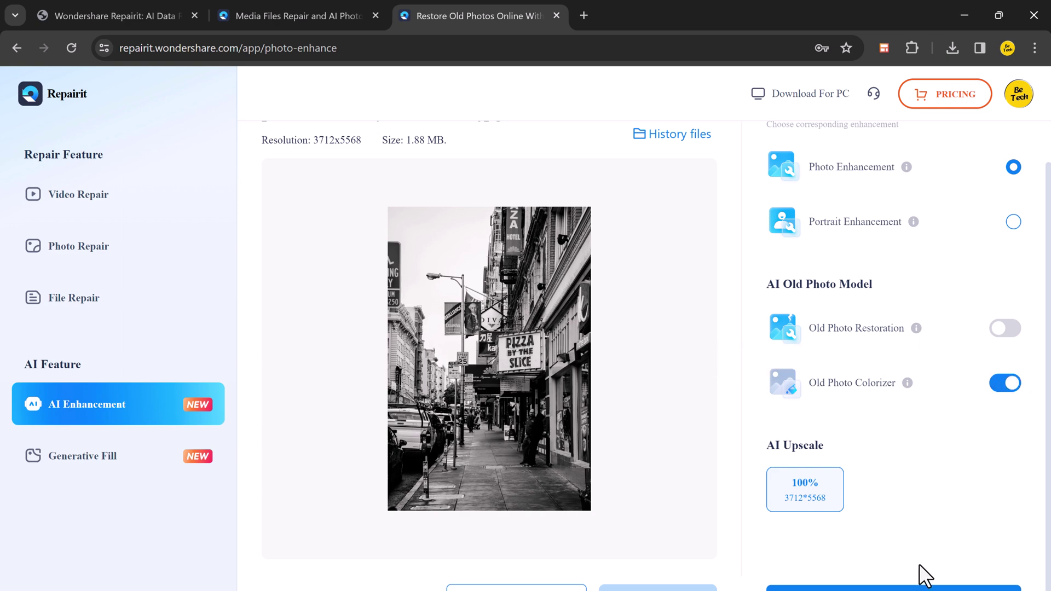
left_click(921, 587)
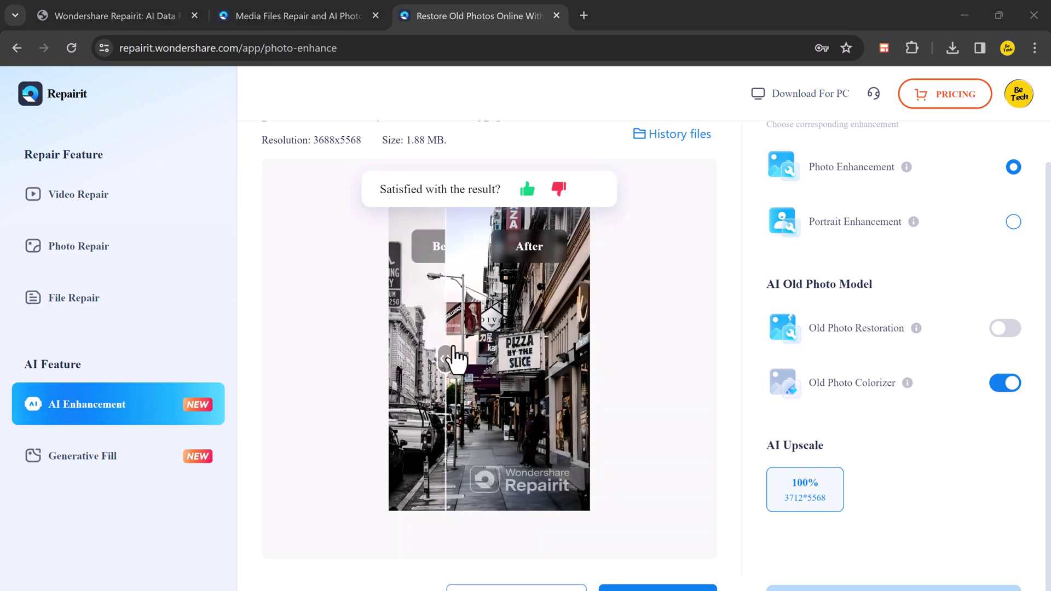
left_click_drag(445, 358, 392, 362)
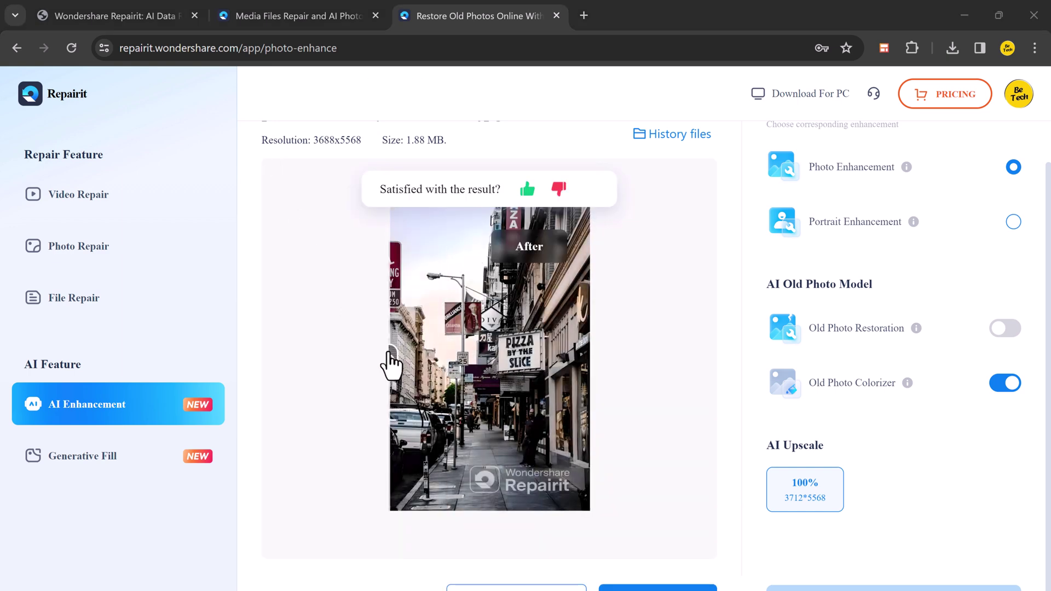
Step: Load the girl-on-stairs photo pexels-this-is-zun-1139613 into Generative Fill
left_click(131, 465)
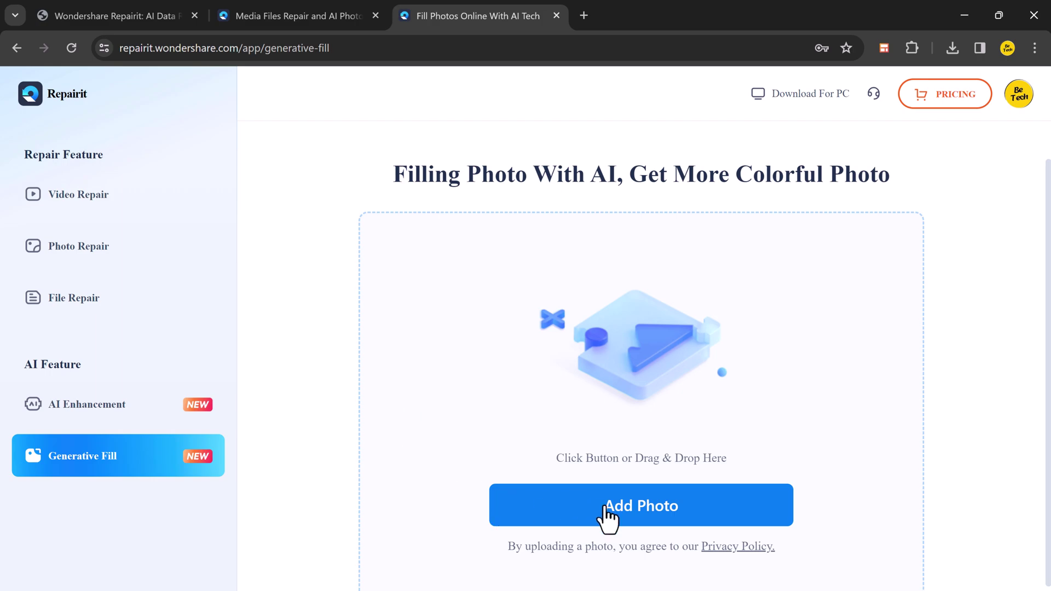
left_click(605, 514)
left_click(422, 179)
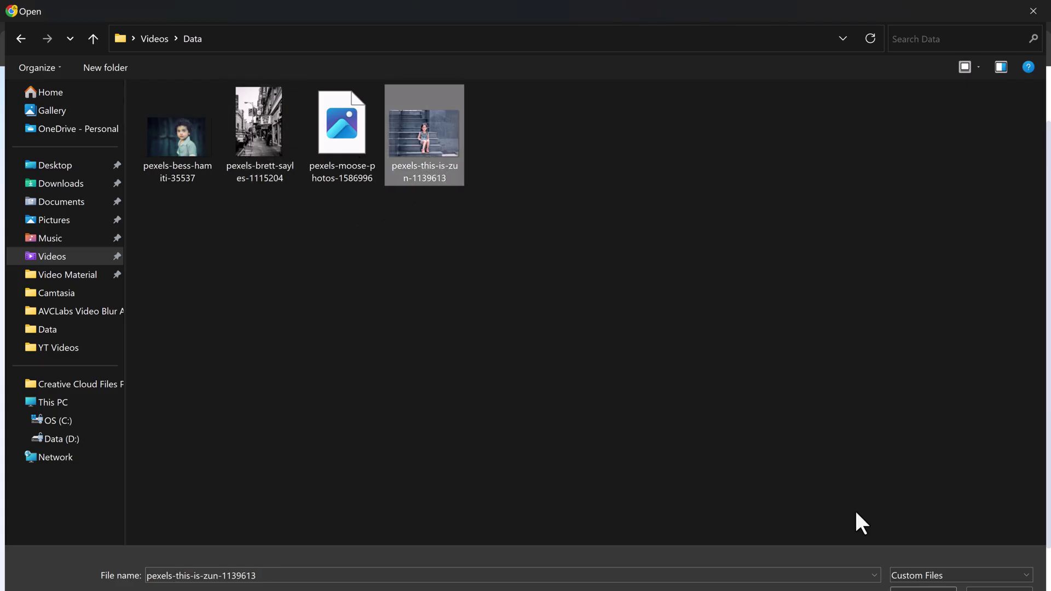
key("Return")
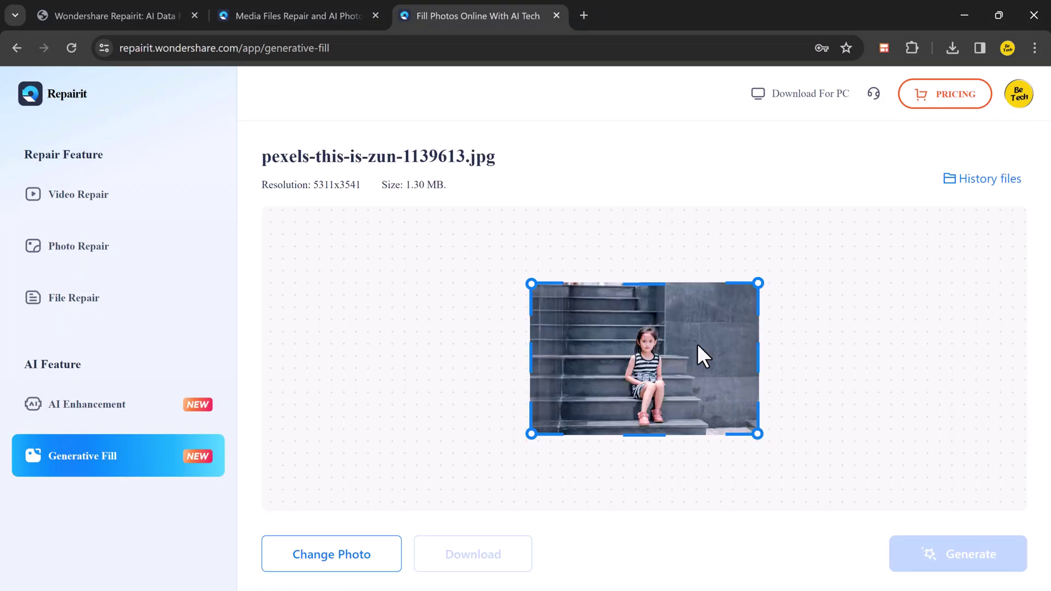
Step: Enlarge the frame, generate the surroundings twice, and download the expanded photo
left_click_drag(756, 431, 826, 479)
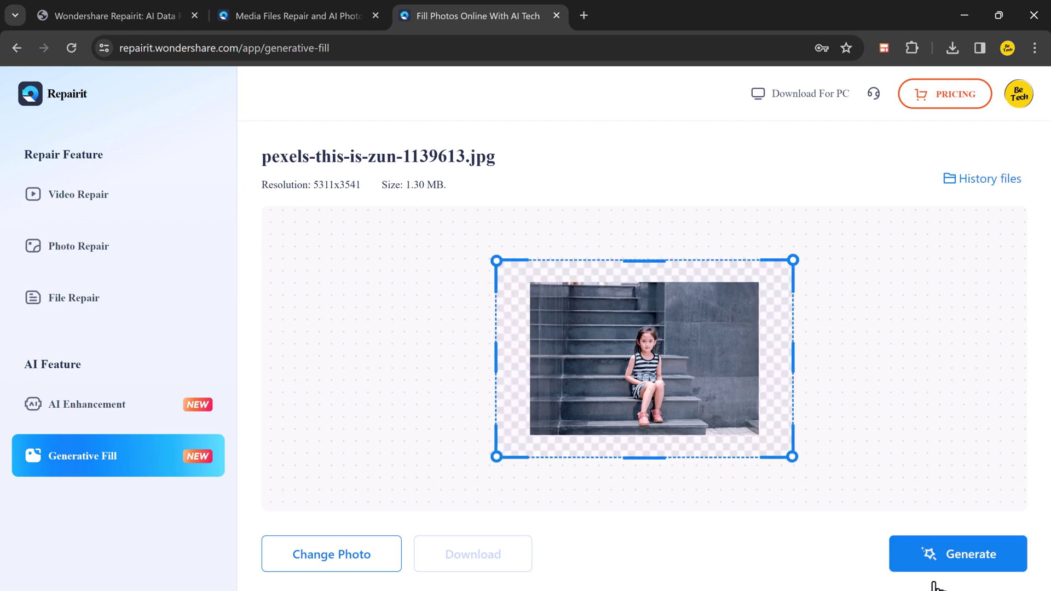
left_click(950, 568)
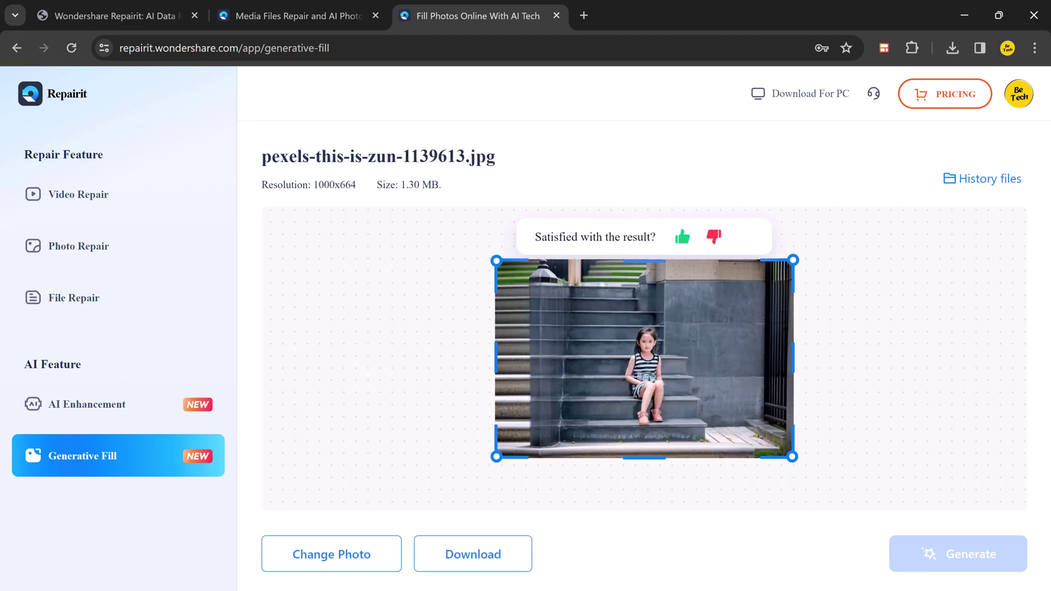
left_click_drag(792, 456, 909, 509)
left_click(996, 564)
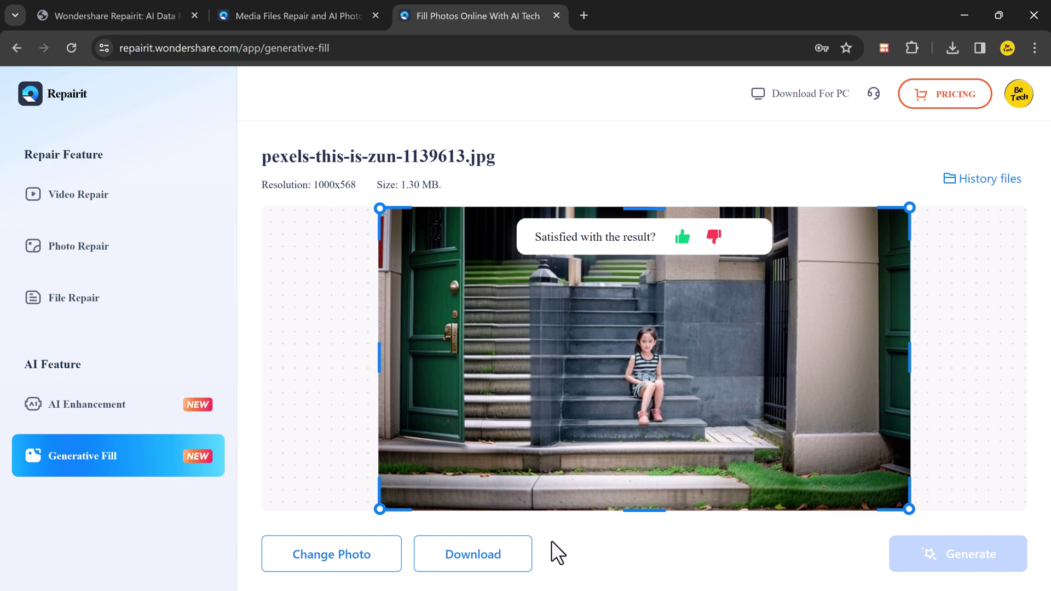
left_click(512, 561)
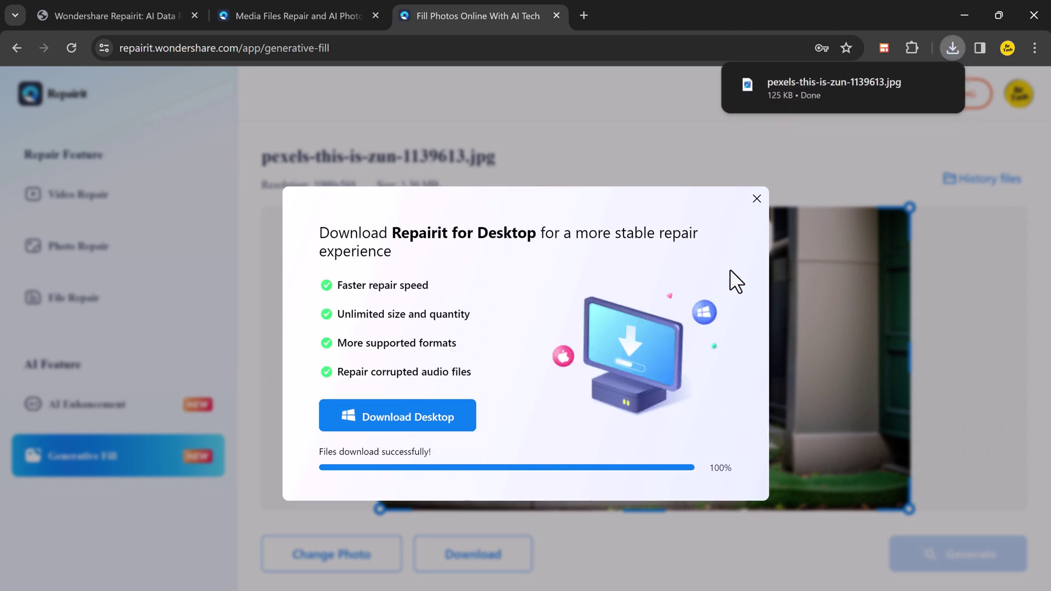
left_click(757, 199)
Step: Browse the Video, Photo and File Repair pages, ending back on Video Repair
left_click(127, 195)
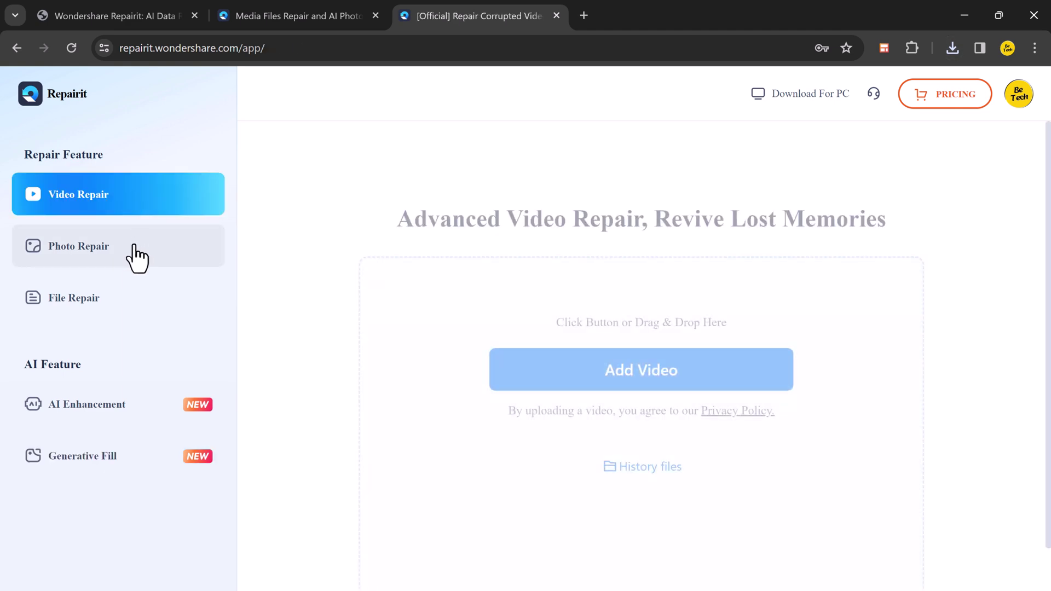
left_click(134, 245)
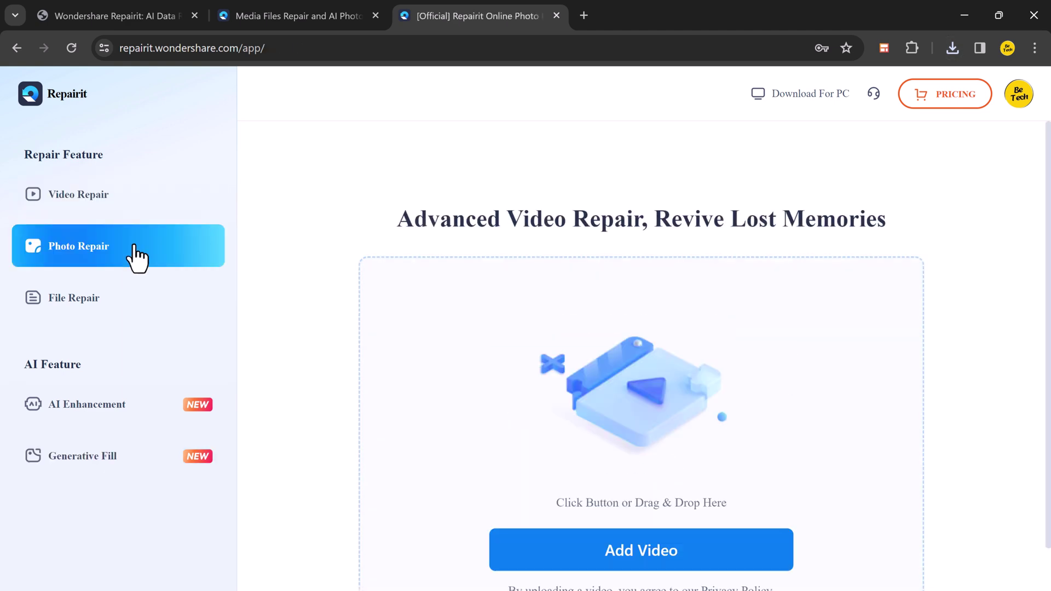
left_click(131, 322)
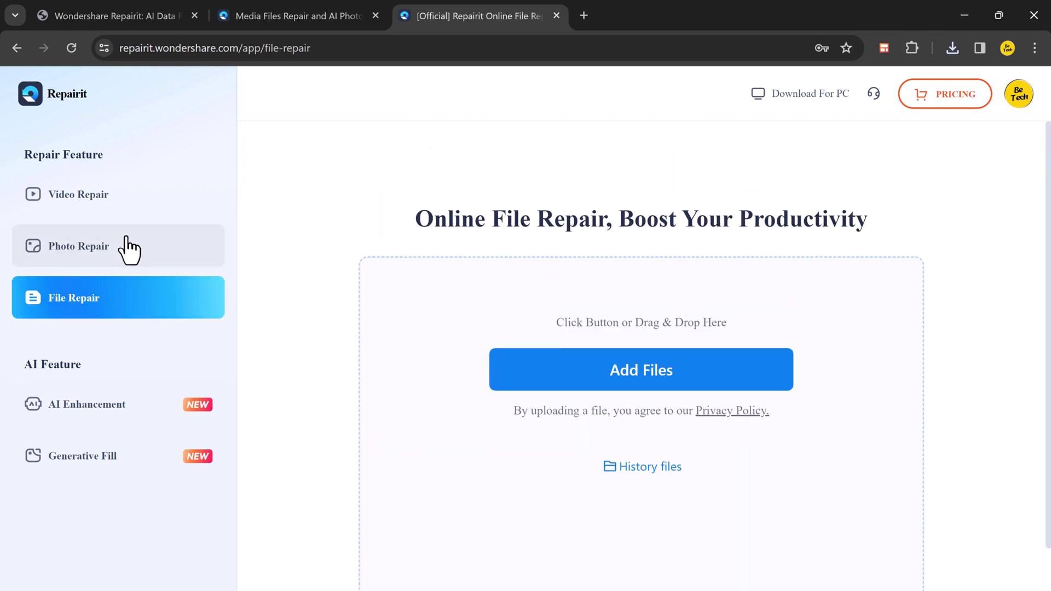
left_click(108, 200)
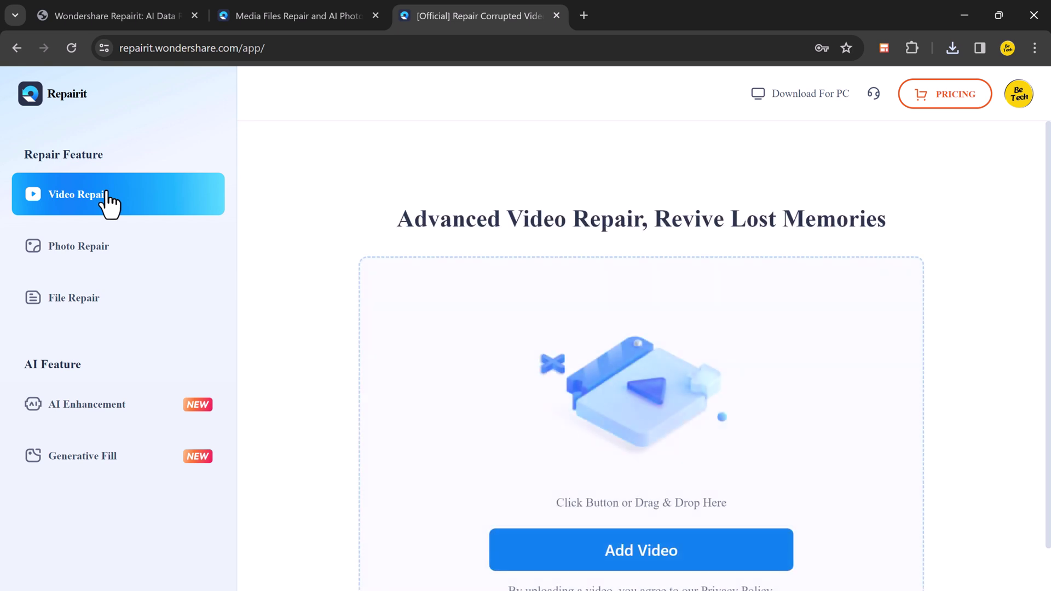